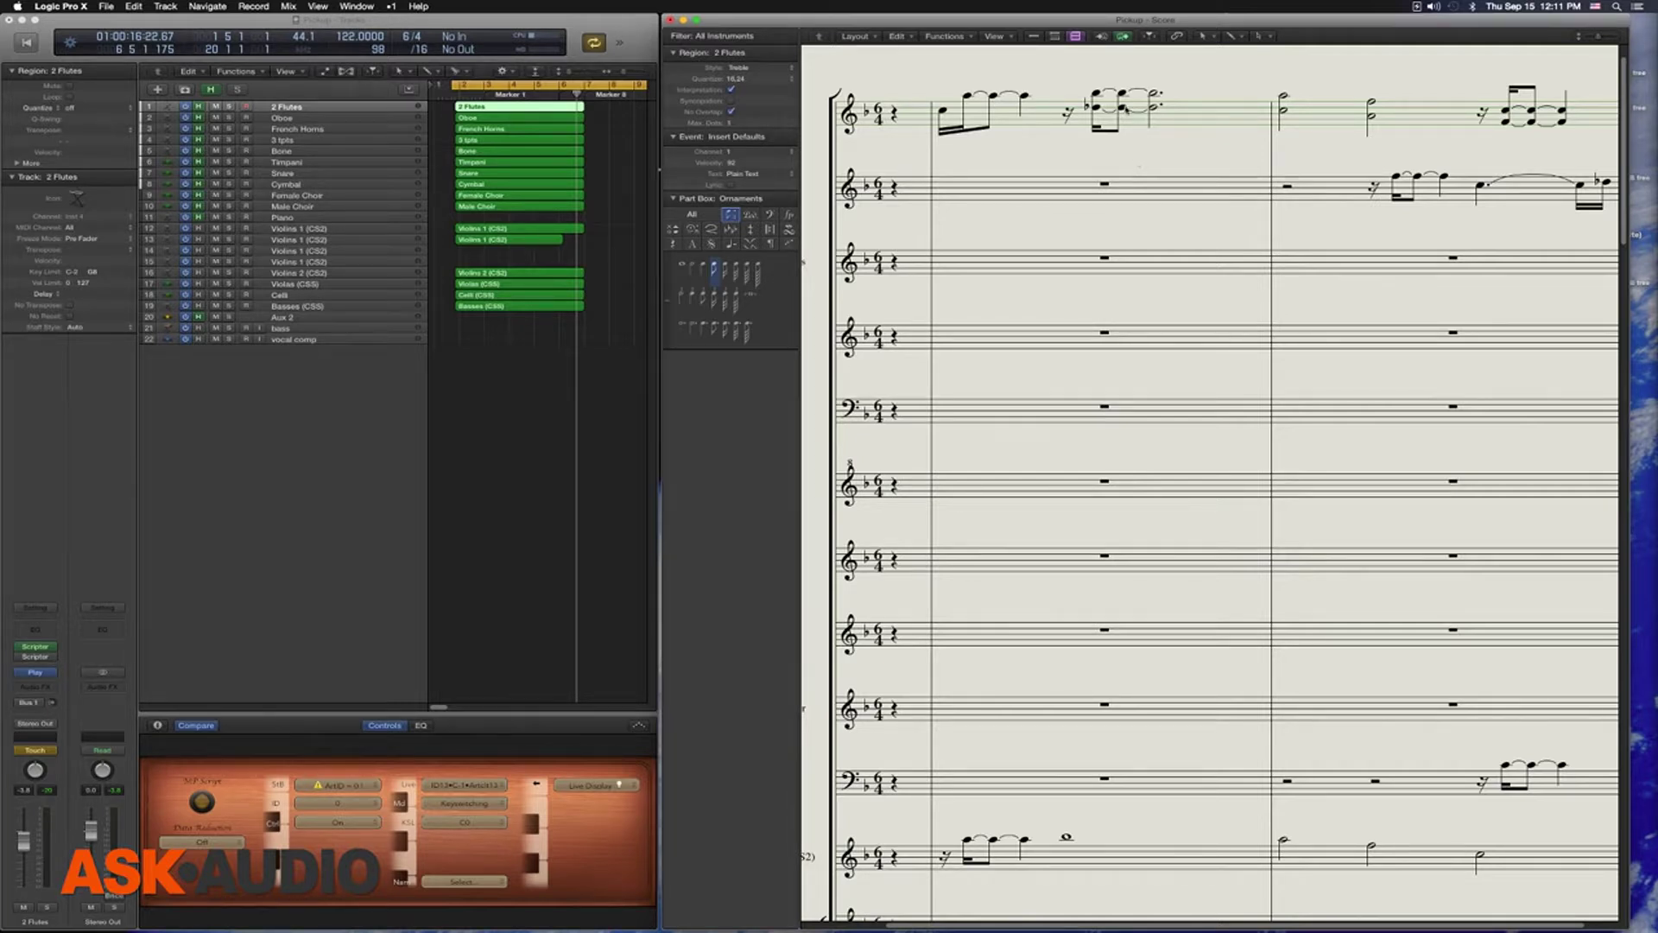
Open the 2 Flutes region in the Piano Roll and zoom in on its opening notes
{"action": "left_click", "coordinate": [1045, 70]}
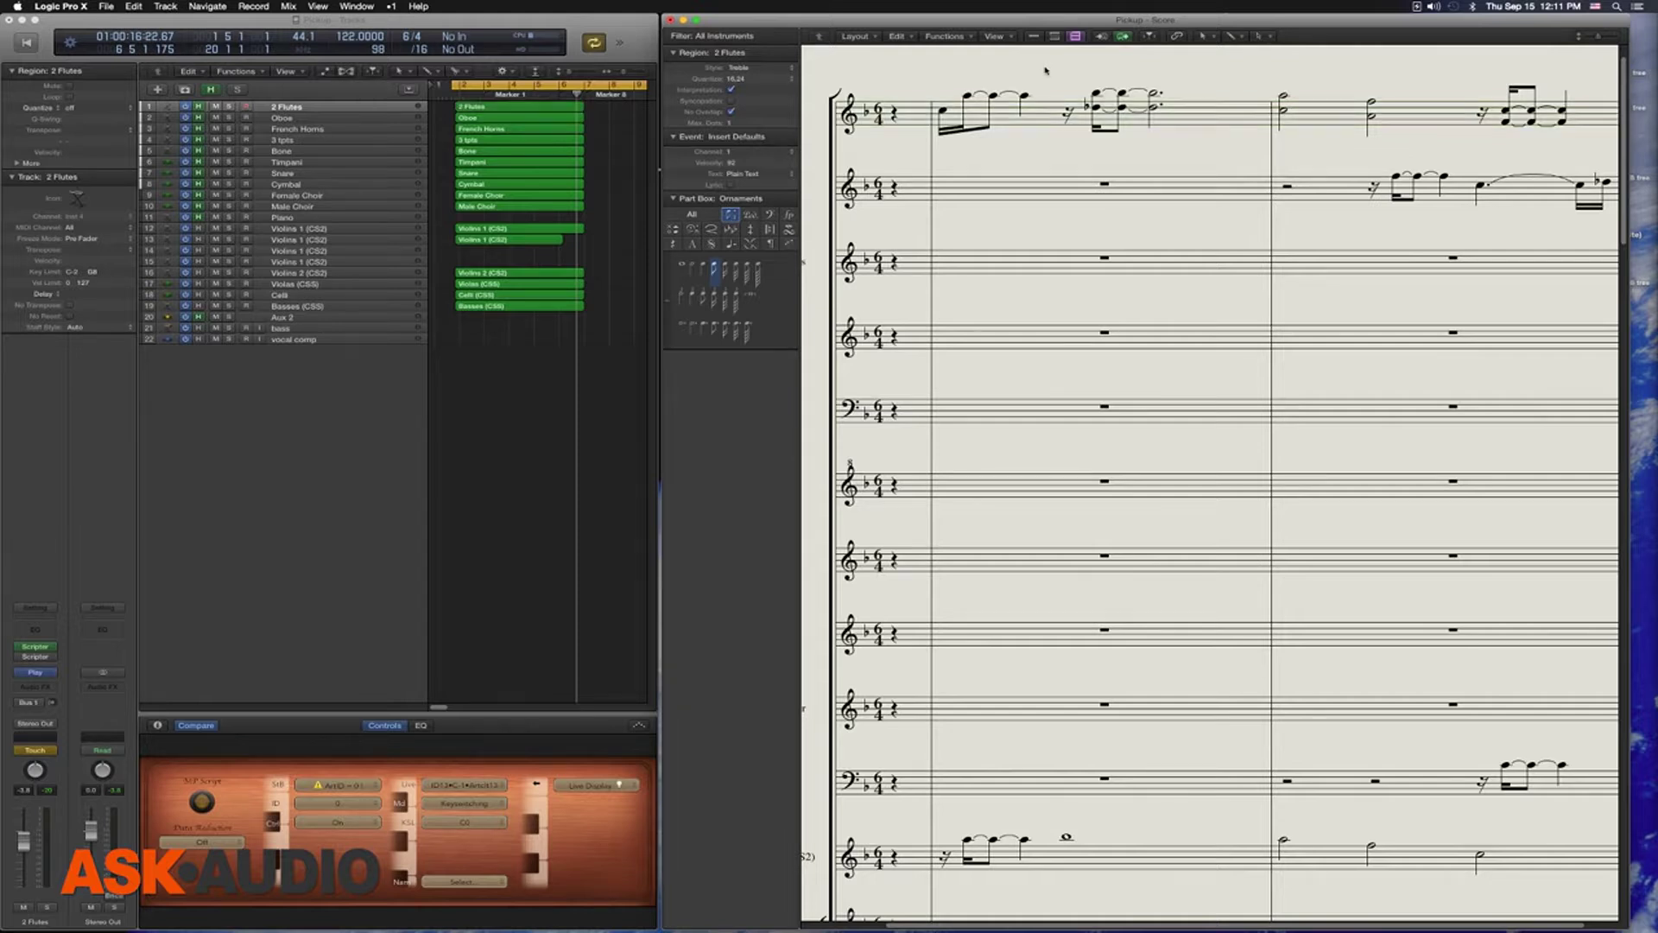
{"action": "left_click", "coordinate": [1044, 120]}
{"action": "key", "text": "super+4"}
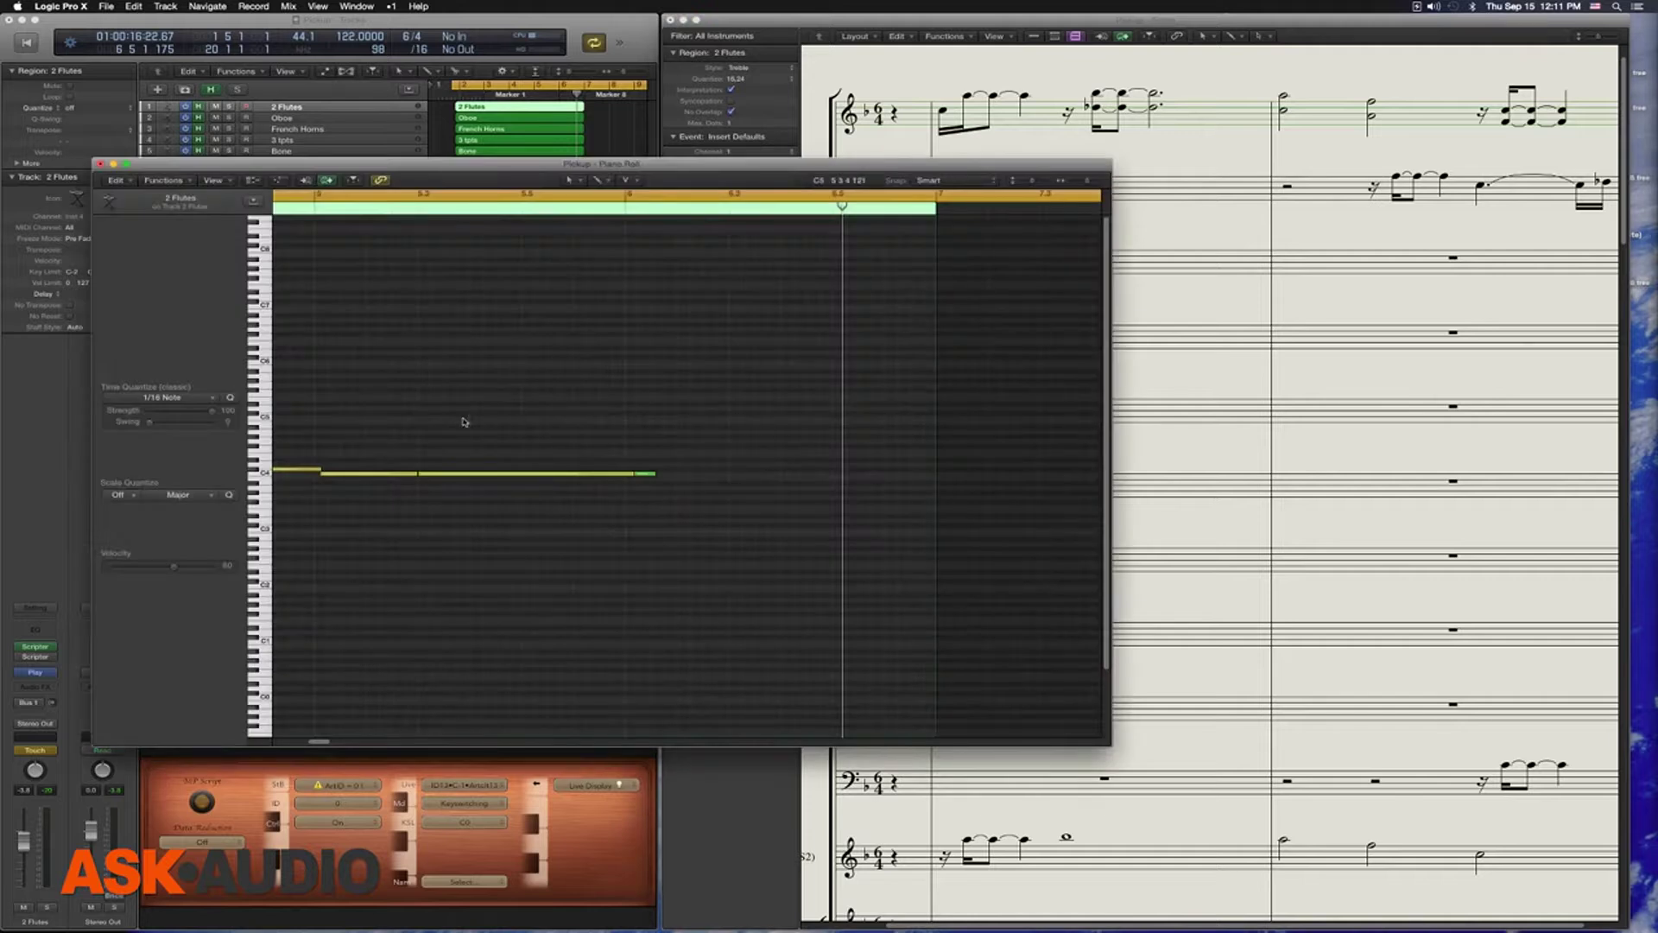
{"action": "left_click_drag", "start_coordinate": [557, 383], "coordinate": [822, 522]}
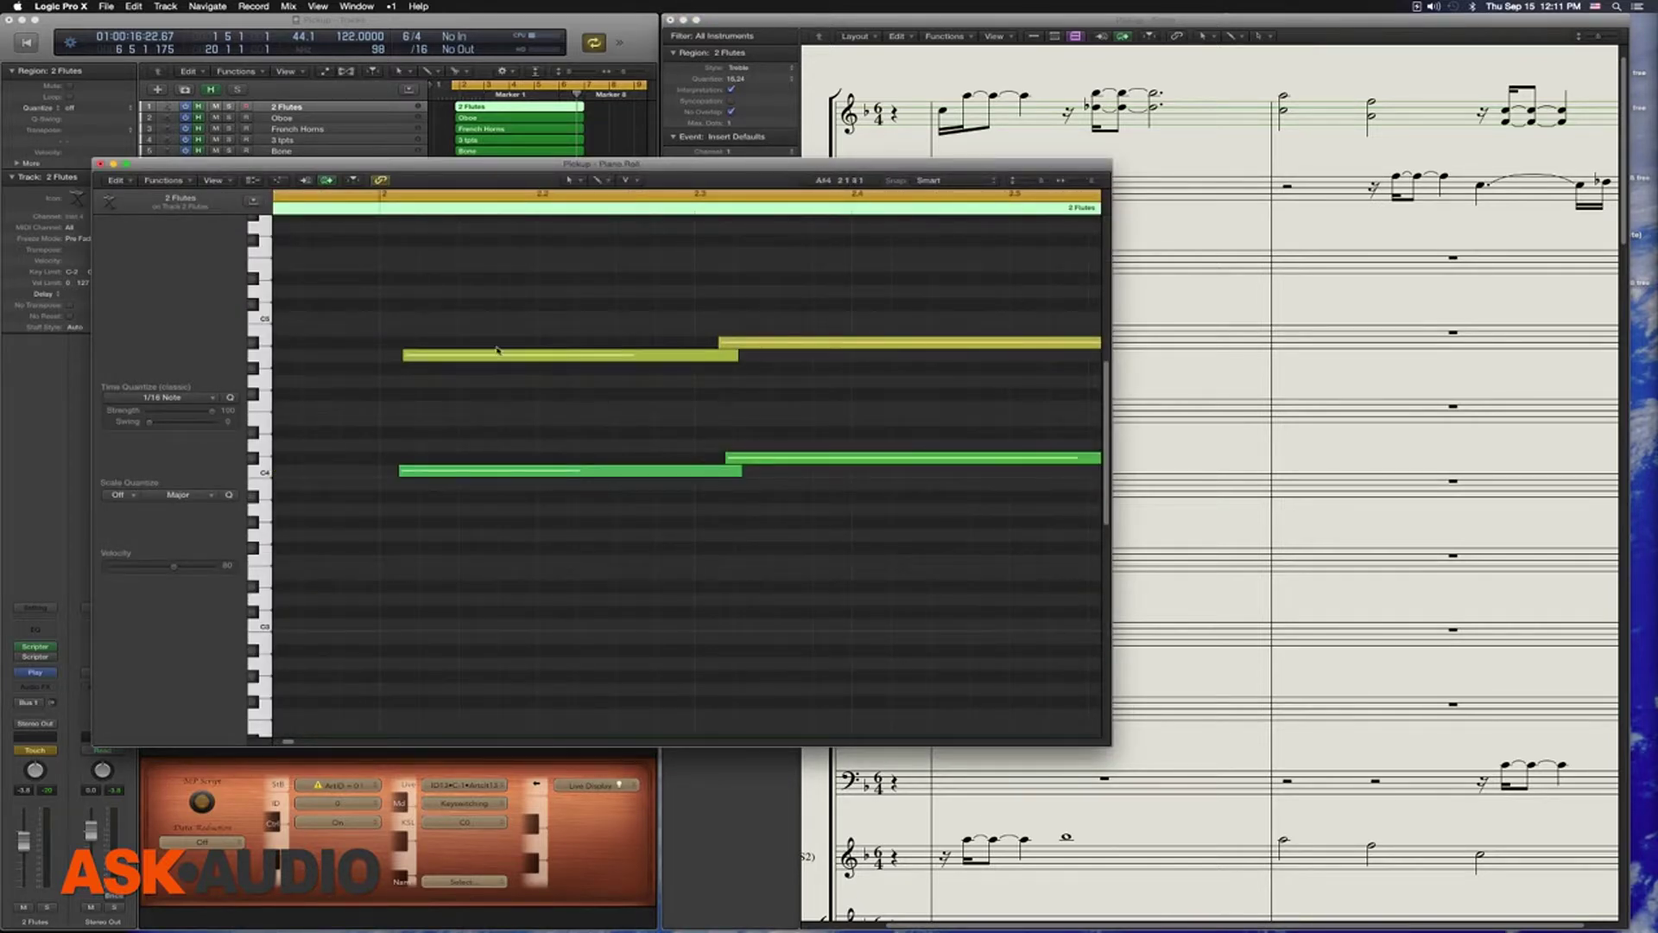
{"action": "key", "text": "super+Left"}
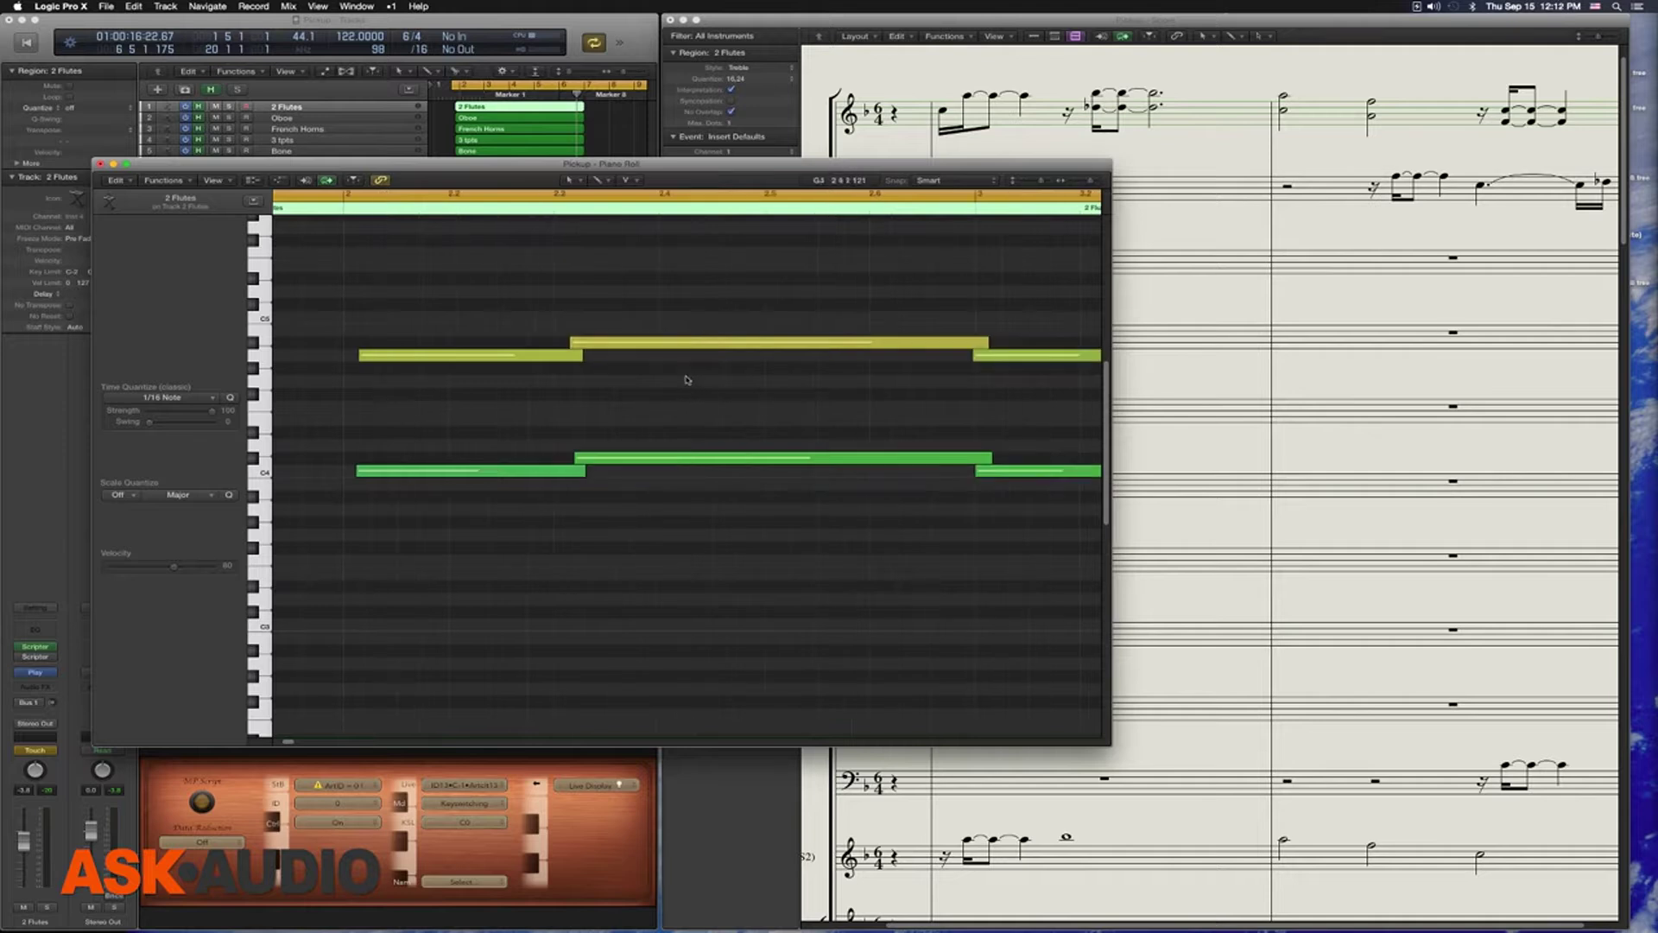
Examine the timing and overlaps of the 2 Flutes notes through bar 4, and close the Piano Roll
{"action": "scroll", "coordinate": [688, 384], "scroll_direction": "right", "scroll_amount": 6}
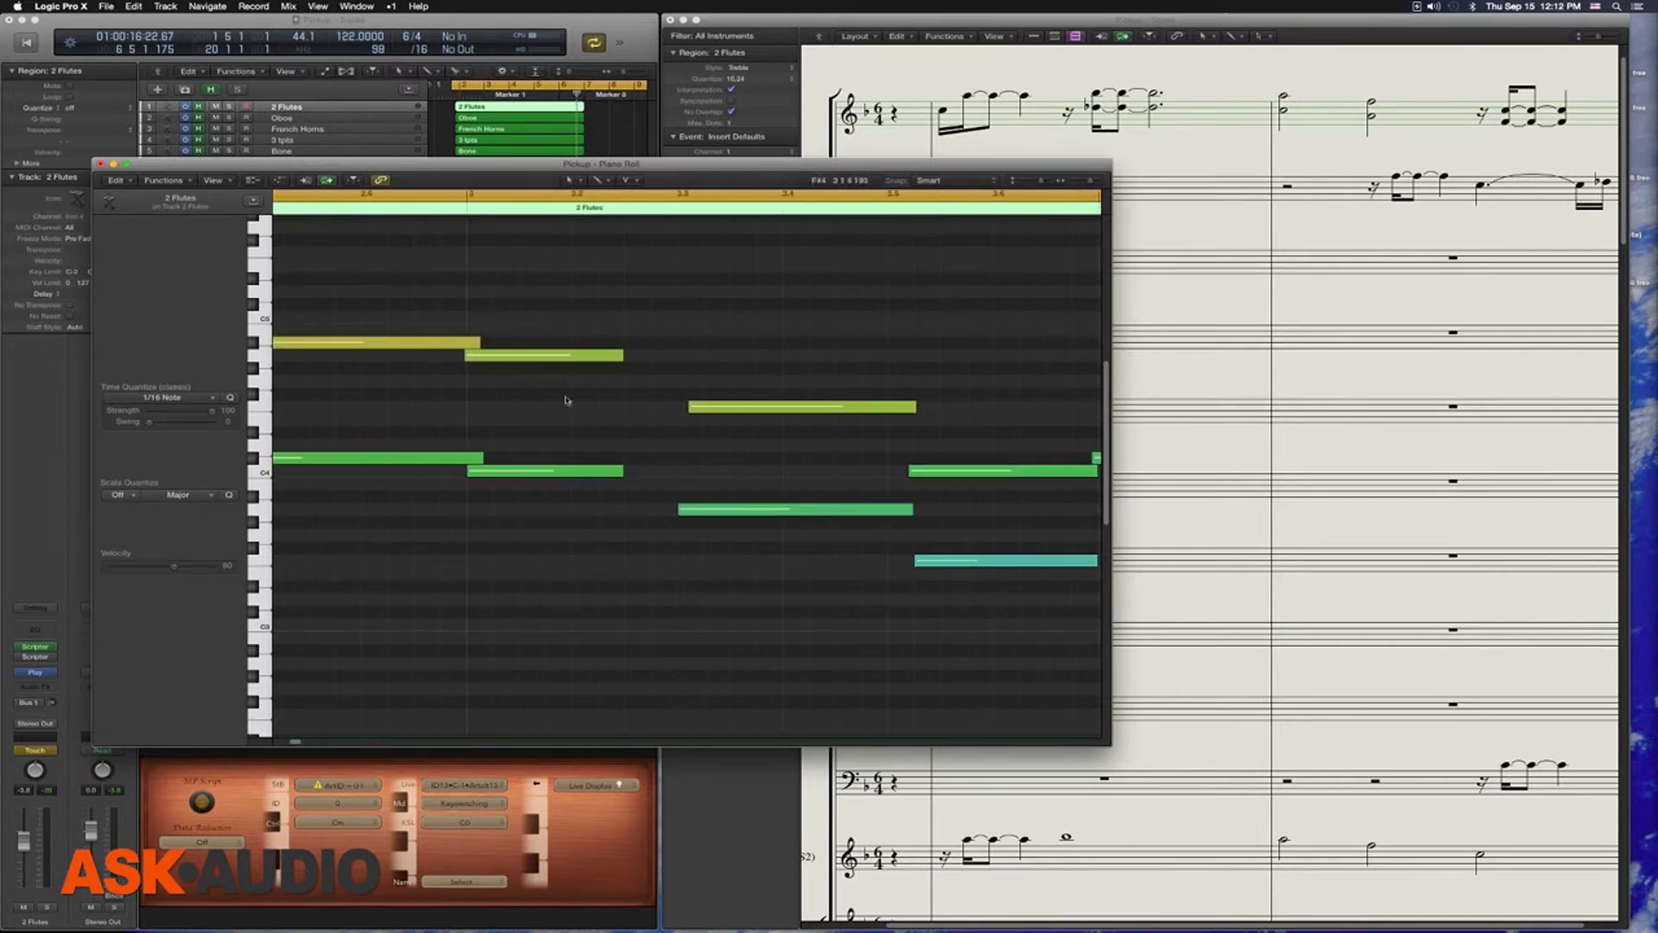
{"action": "scroll", "coordinate": [686, 388], "scroll_direction": "right", "scroll_amount": 8}
{"action": "scroll", "coordinate": [686, 396], "scroll_direction": "right", "scroll_amount": 7}
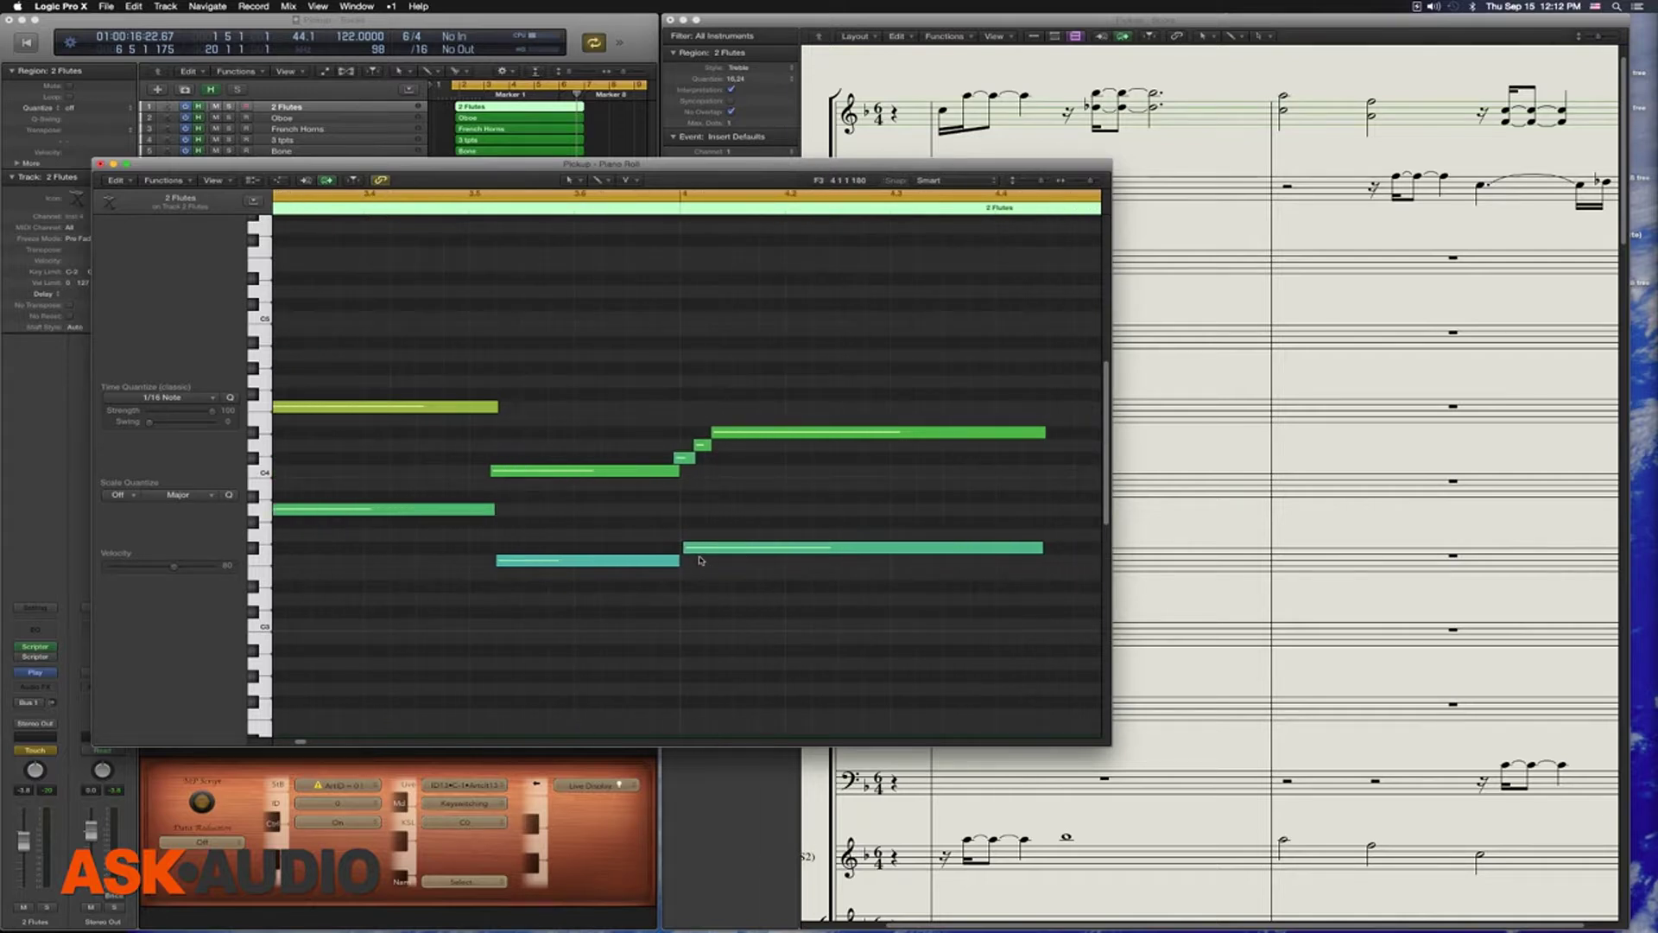
{"action": "mouse_move", "coordinate": [697, 553]}
{"action": "scroll", "coordinate": [747, 438], "scroll_direction": "right", "scroll_amount": 7}
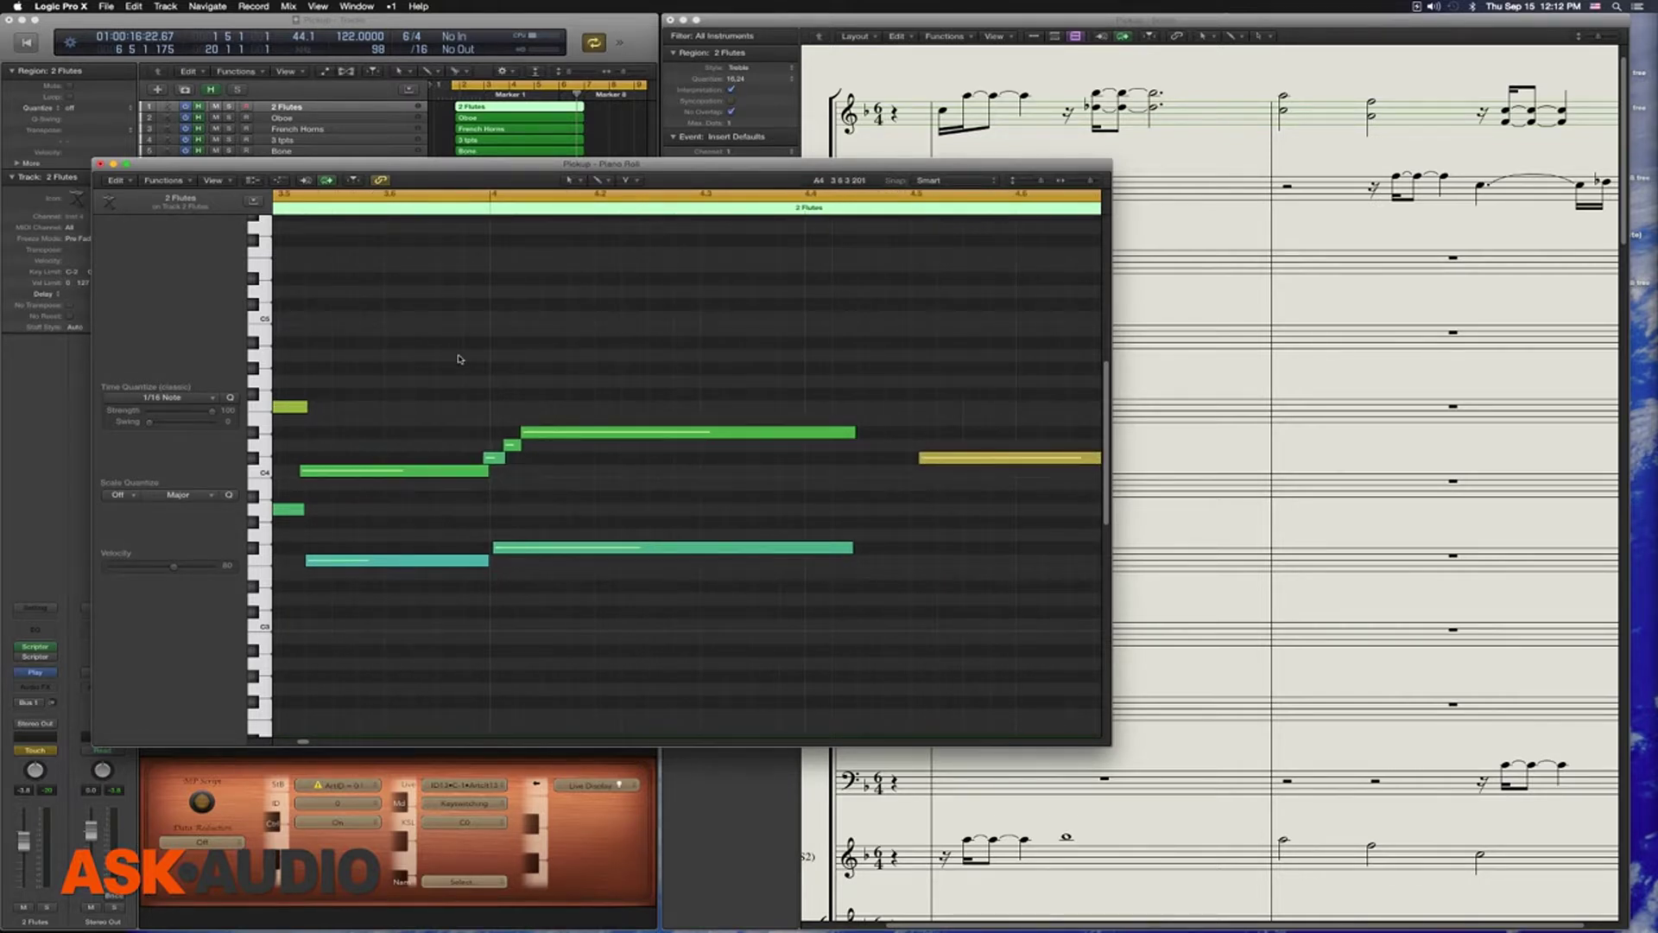
{"action": "key", "text": "super+w"}
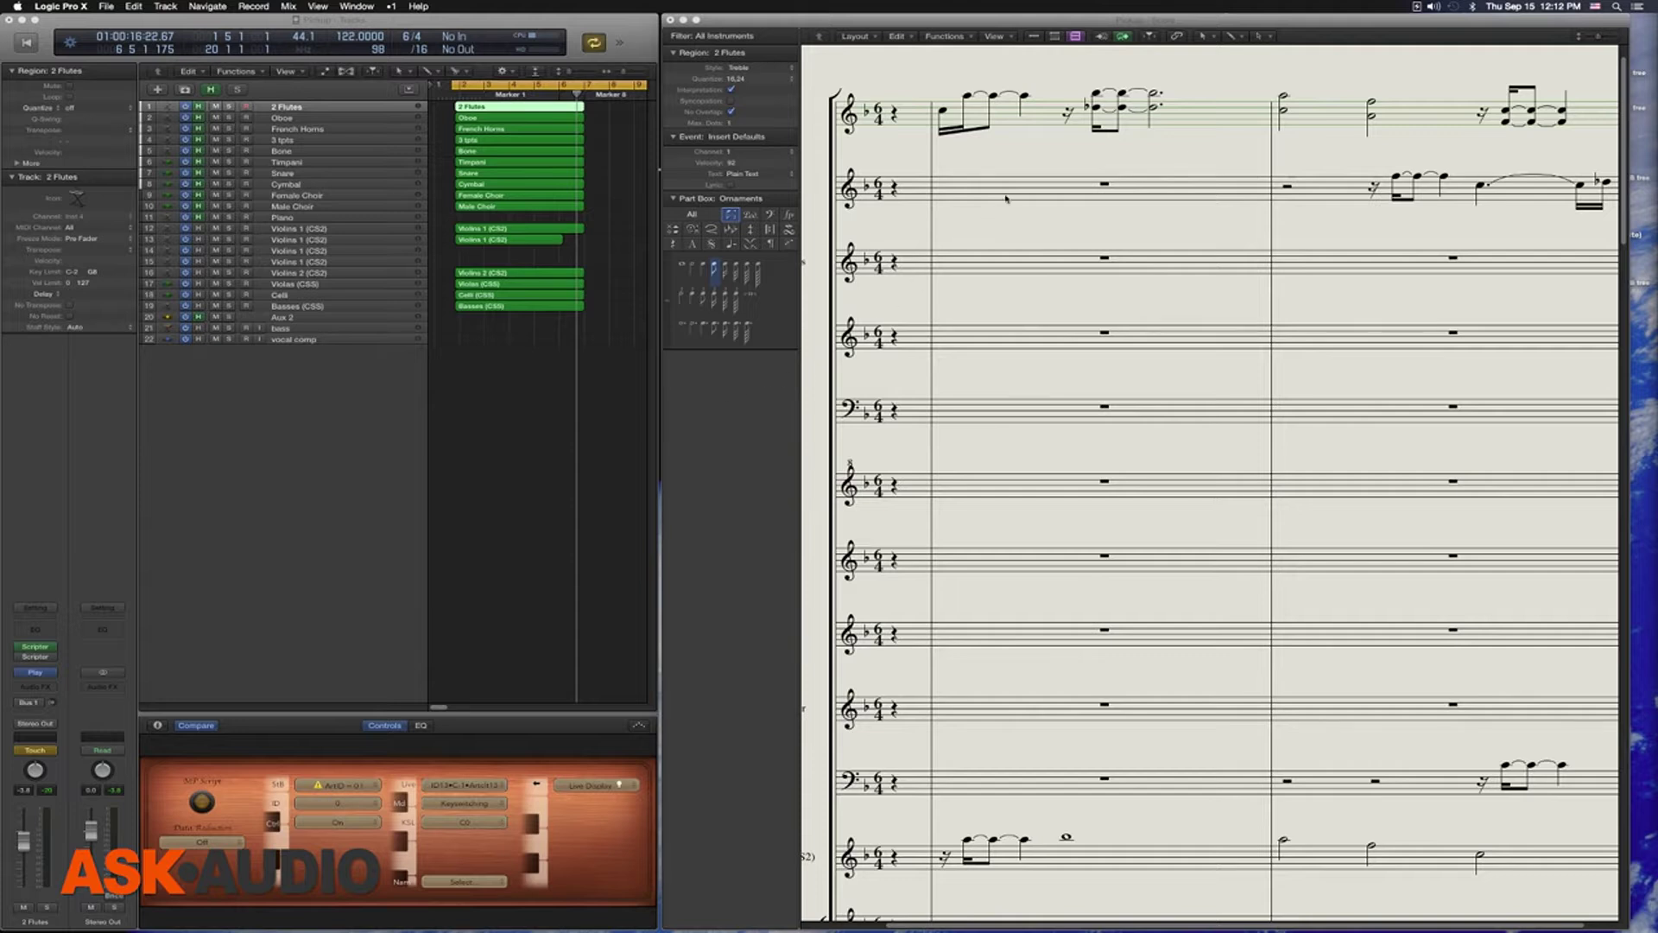
Show the instrument names beside the score staves and enlarge the 2 Flutes region in the Tracks area
{"action": "scroll", "coordinate": [911, 77], "scroll_direction": "left", "scroll_amount": 3}
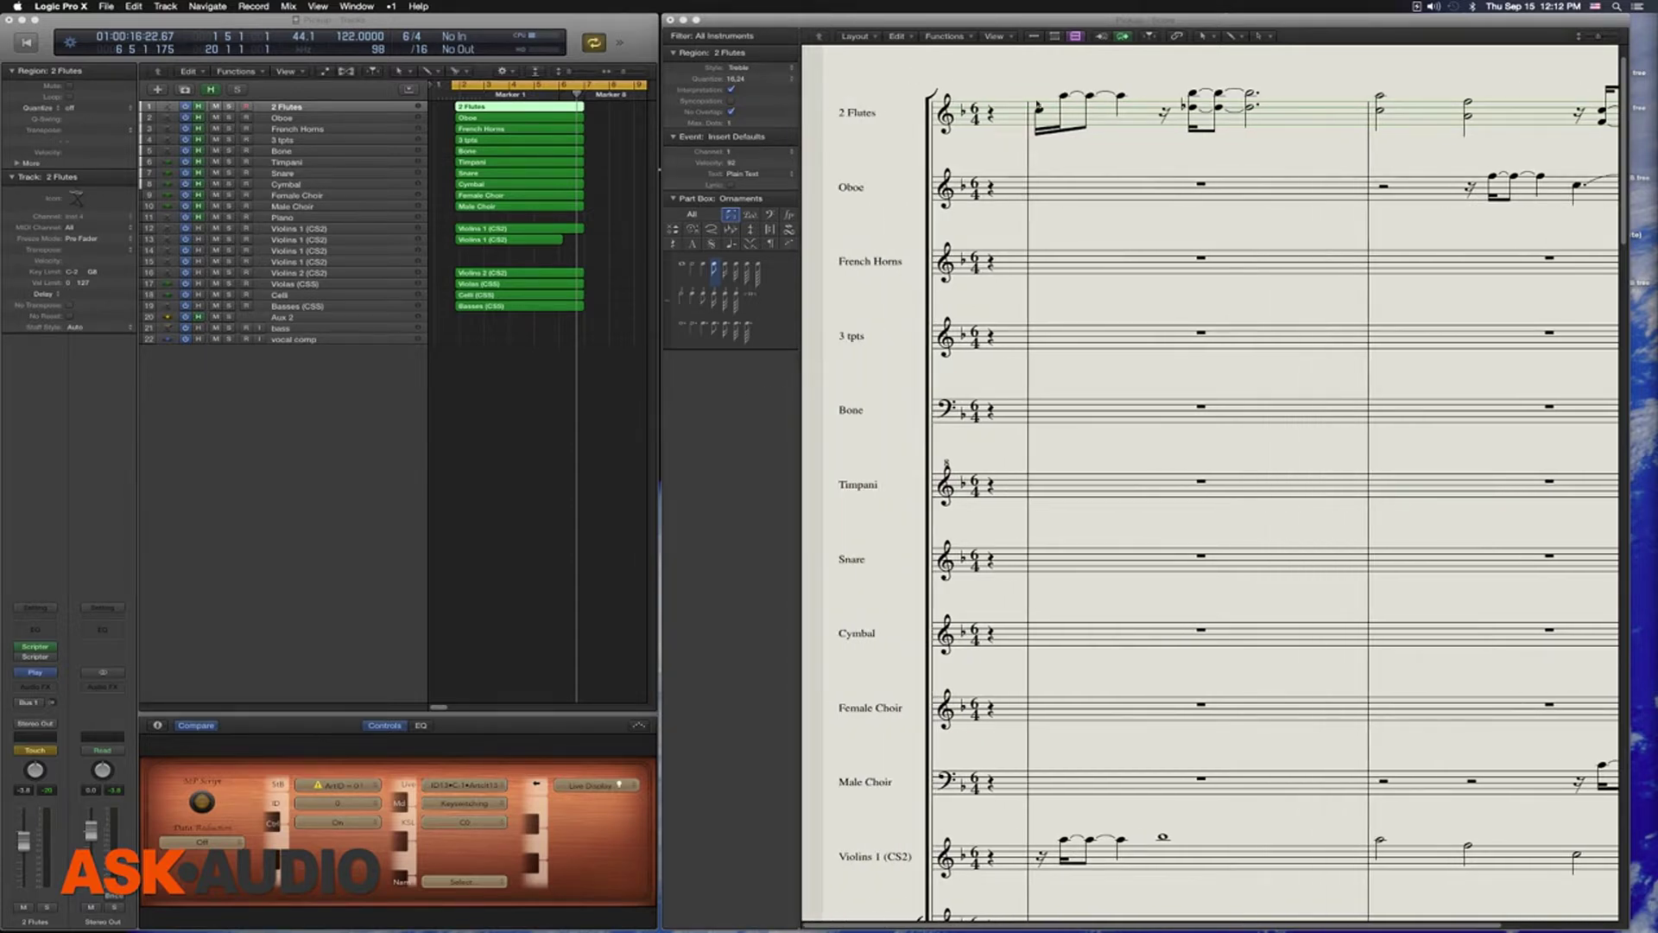
{"action": "left_click", "coordinate": [1139, 114]}
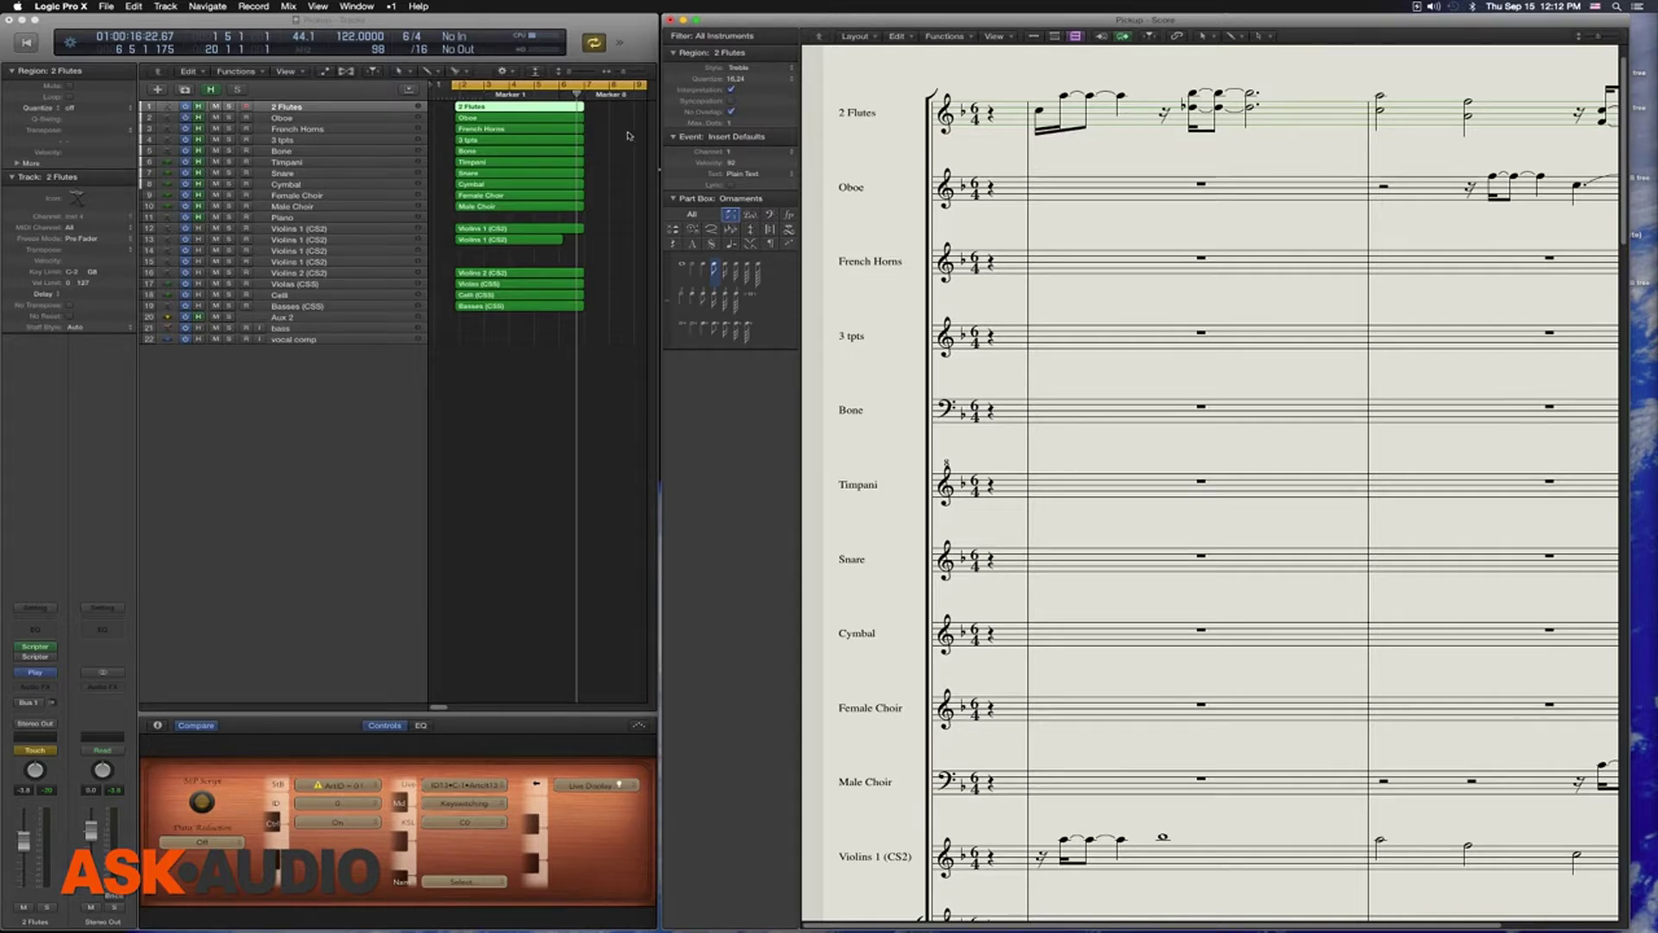
{"action": "key", "text": "z"}
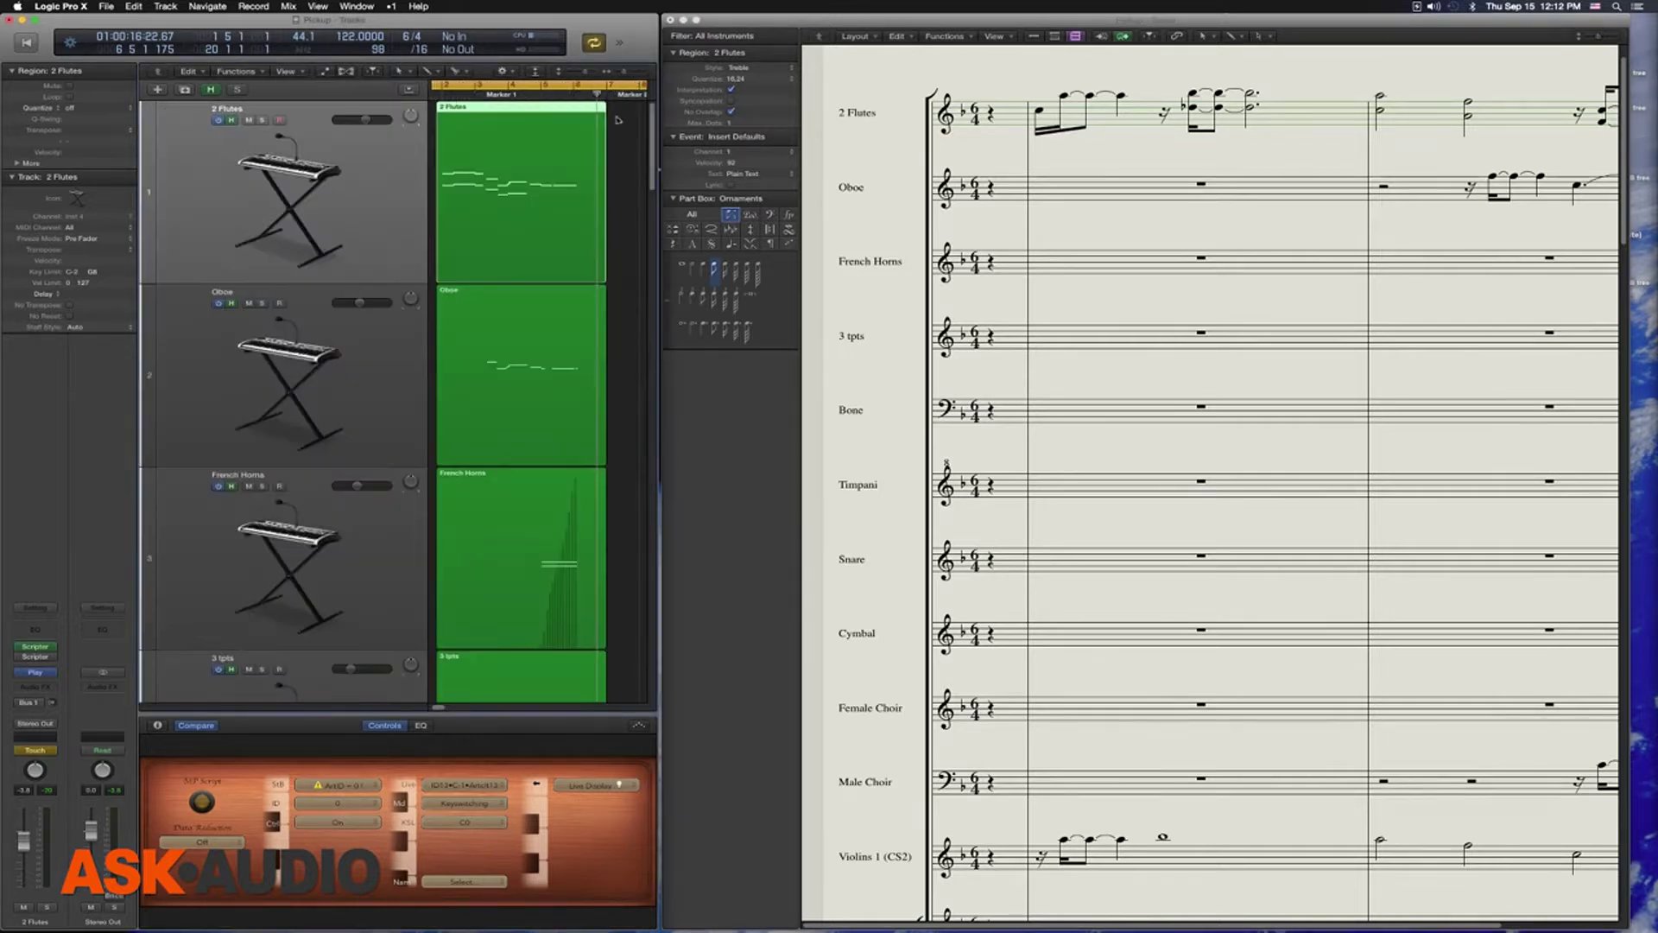
View the playback quantize choices for the 2 Flutes region without changing the setting
{"action": "left_click", "coordinate": [627, 121]}
{"action": "left_click", "coordinate": [506, 117]}
{"action": "left_click", "coordinate": [93, 107]}
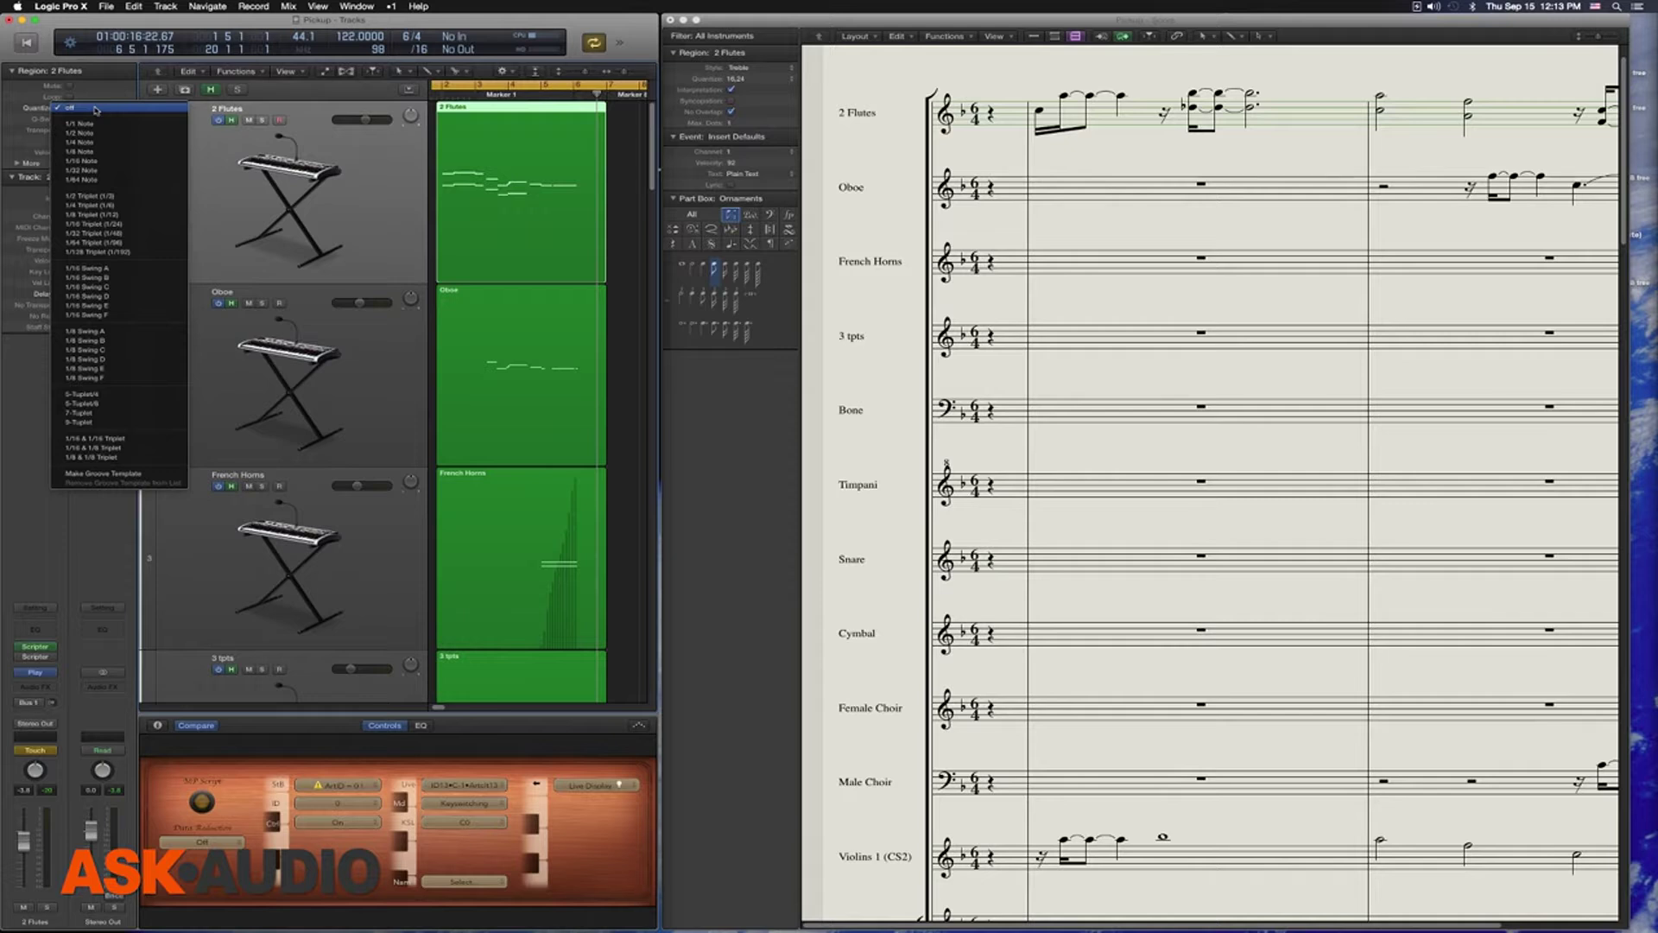
{"action": "left_click", "coordinate": [102, 75]}
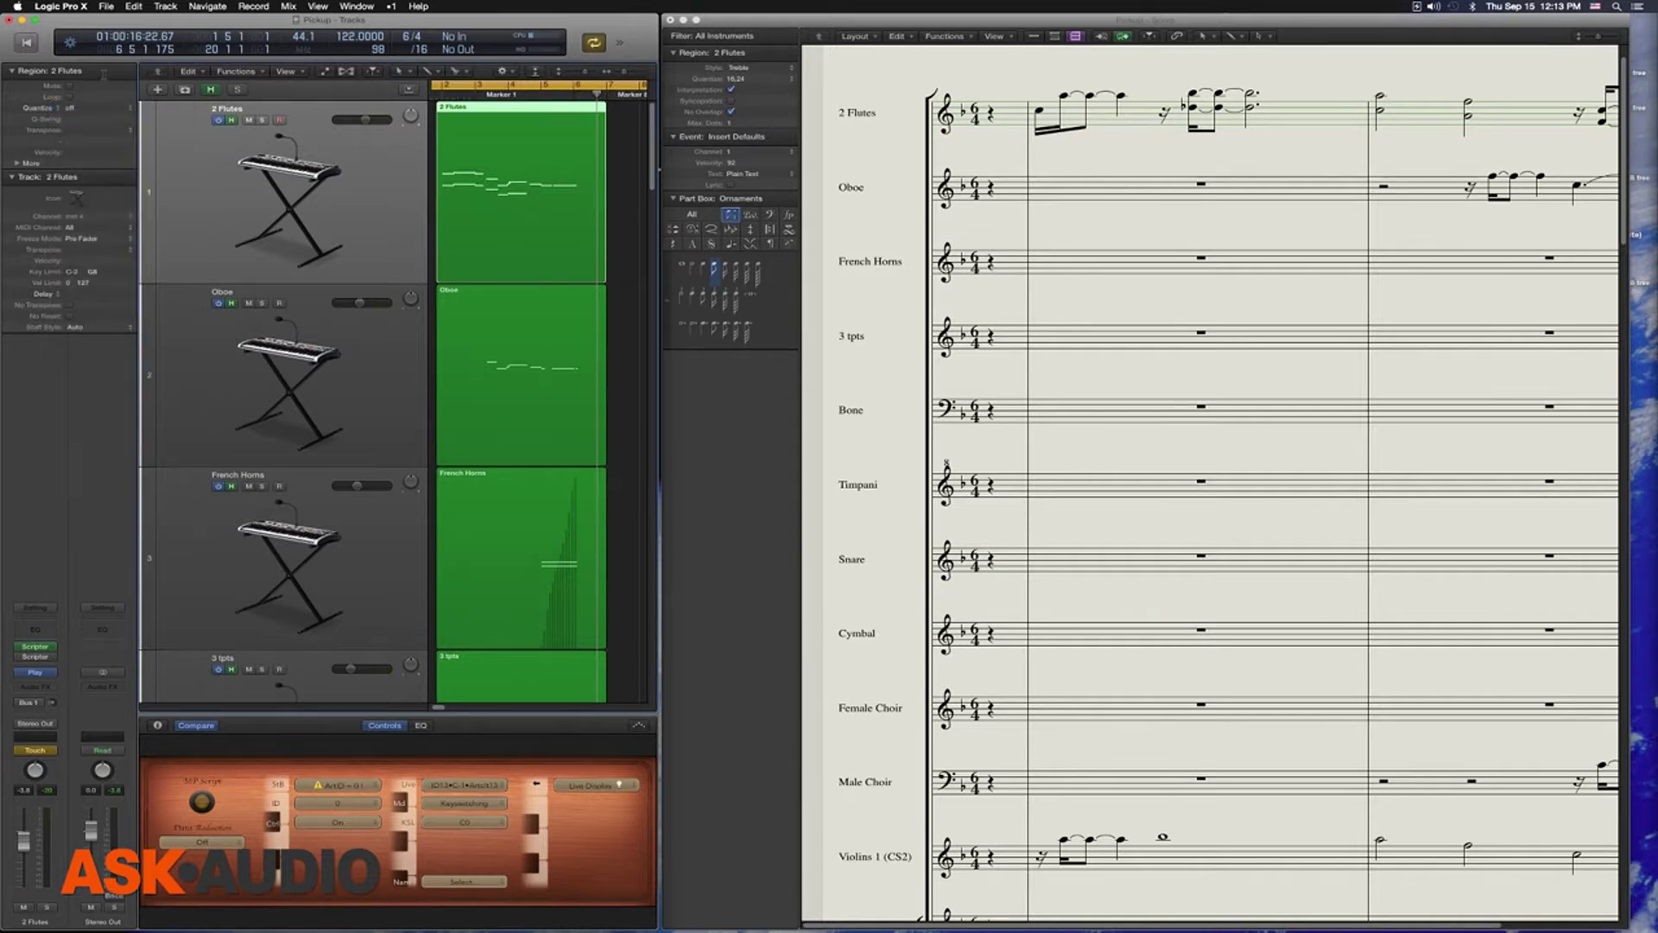
Play the project from the start while following the score, and stop in bar 3
{"action": "left_click", "coordinate": [1012, 117]}
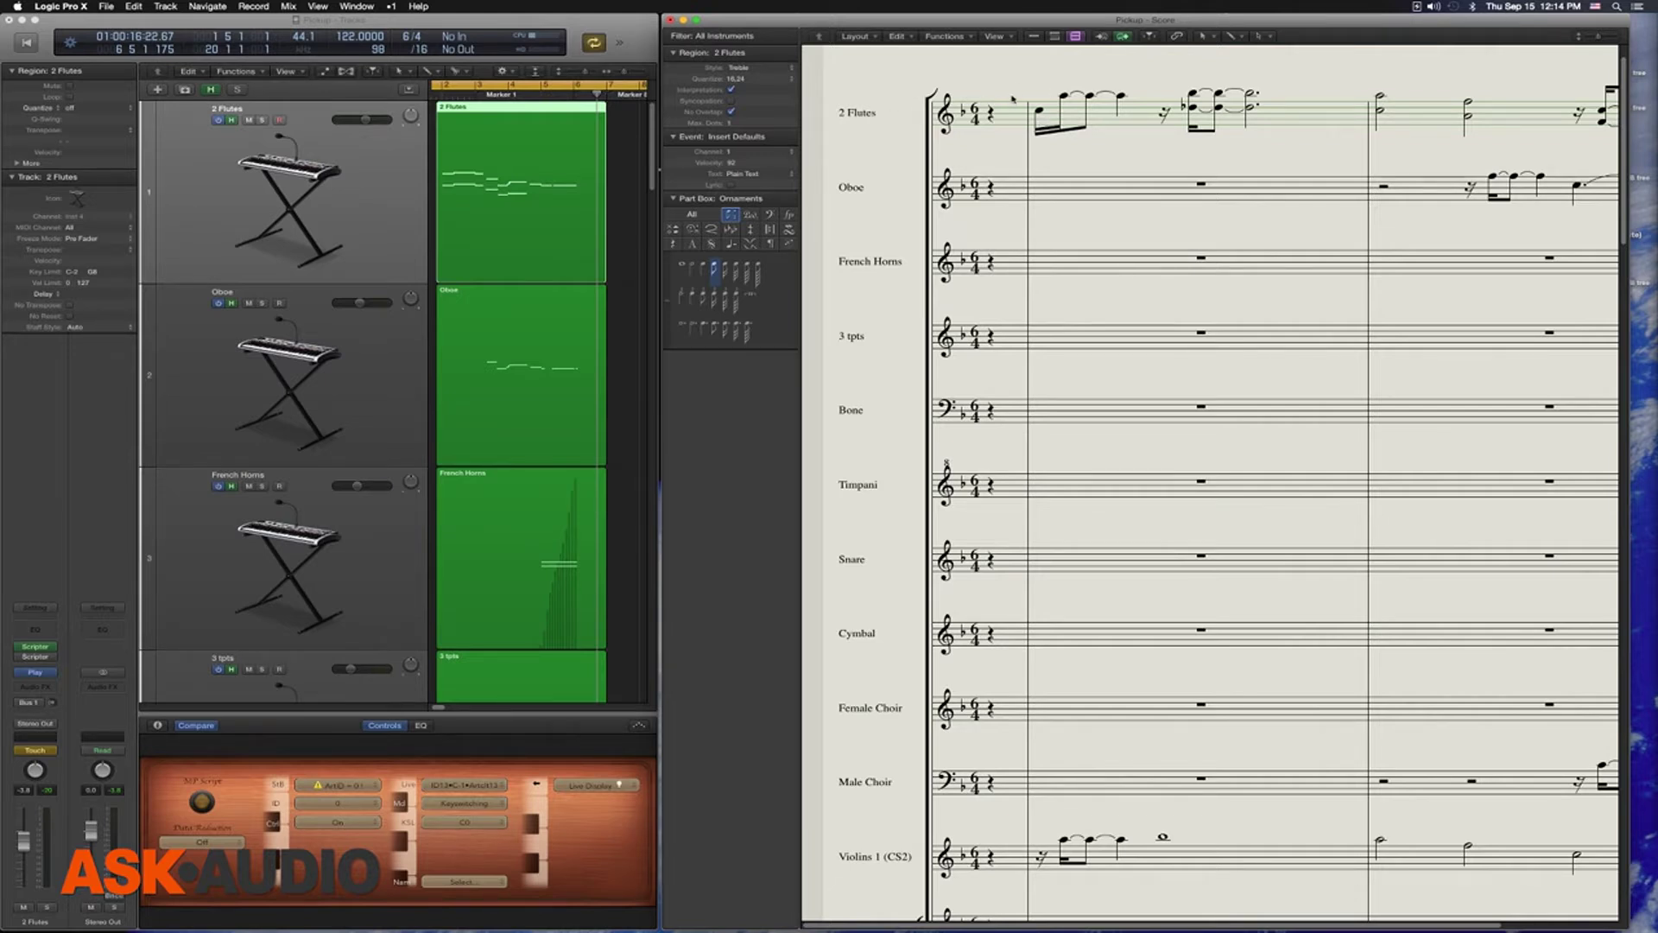
{"action": "key", "text": "space"}
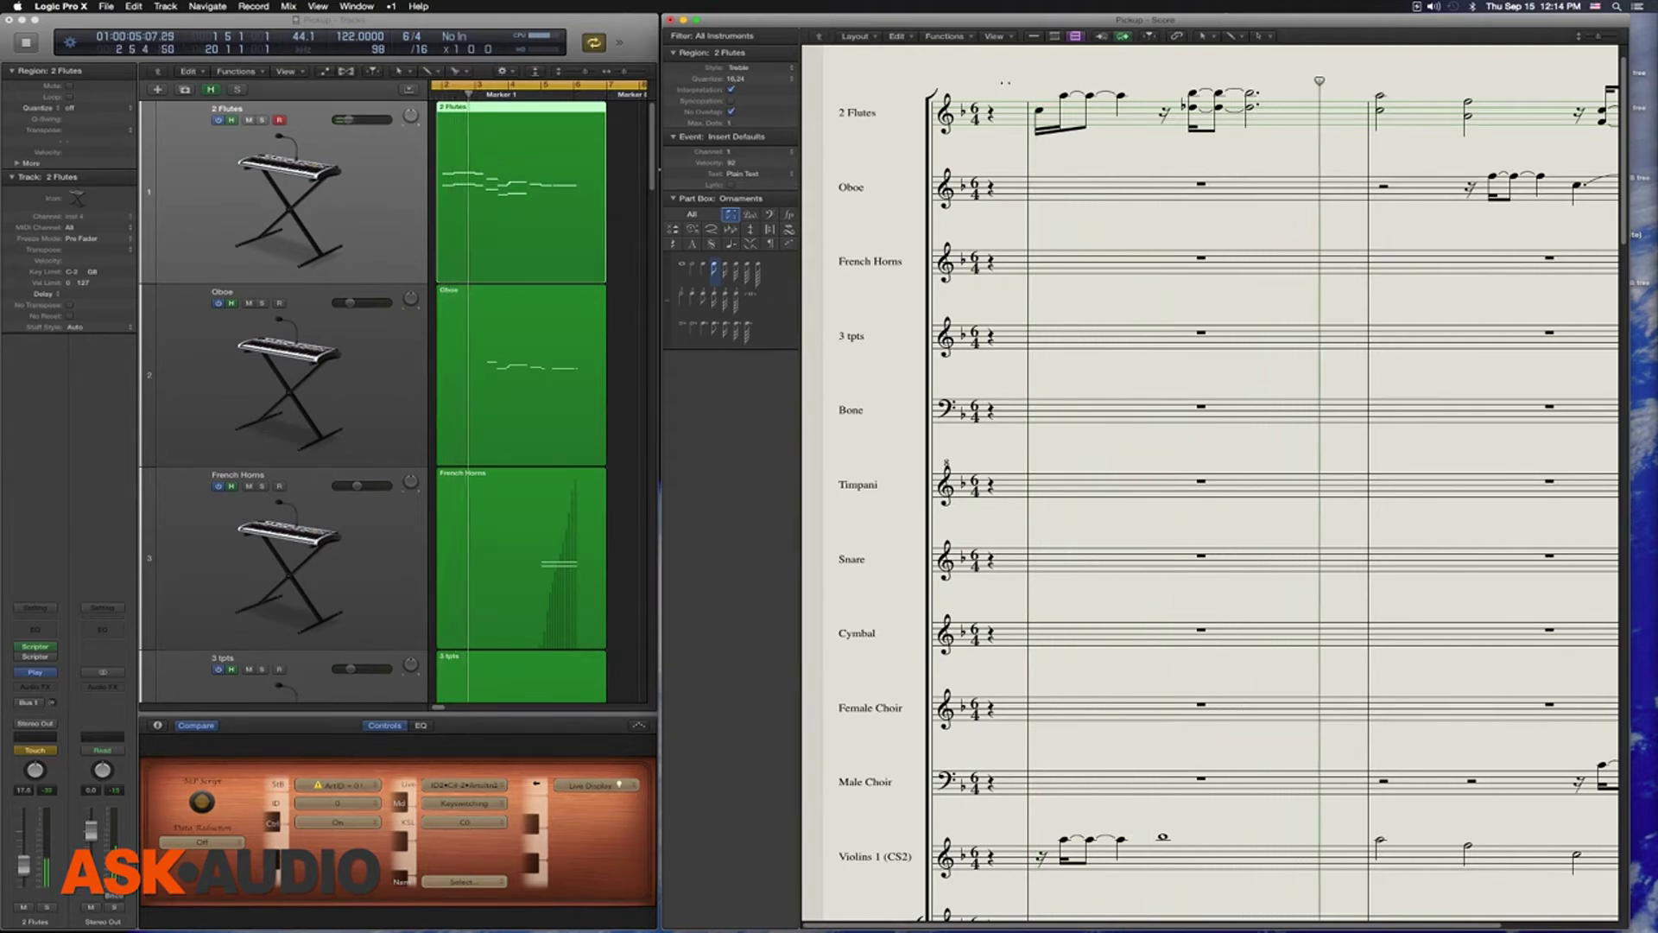
{"action": "key", "text": "space"}
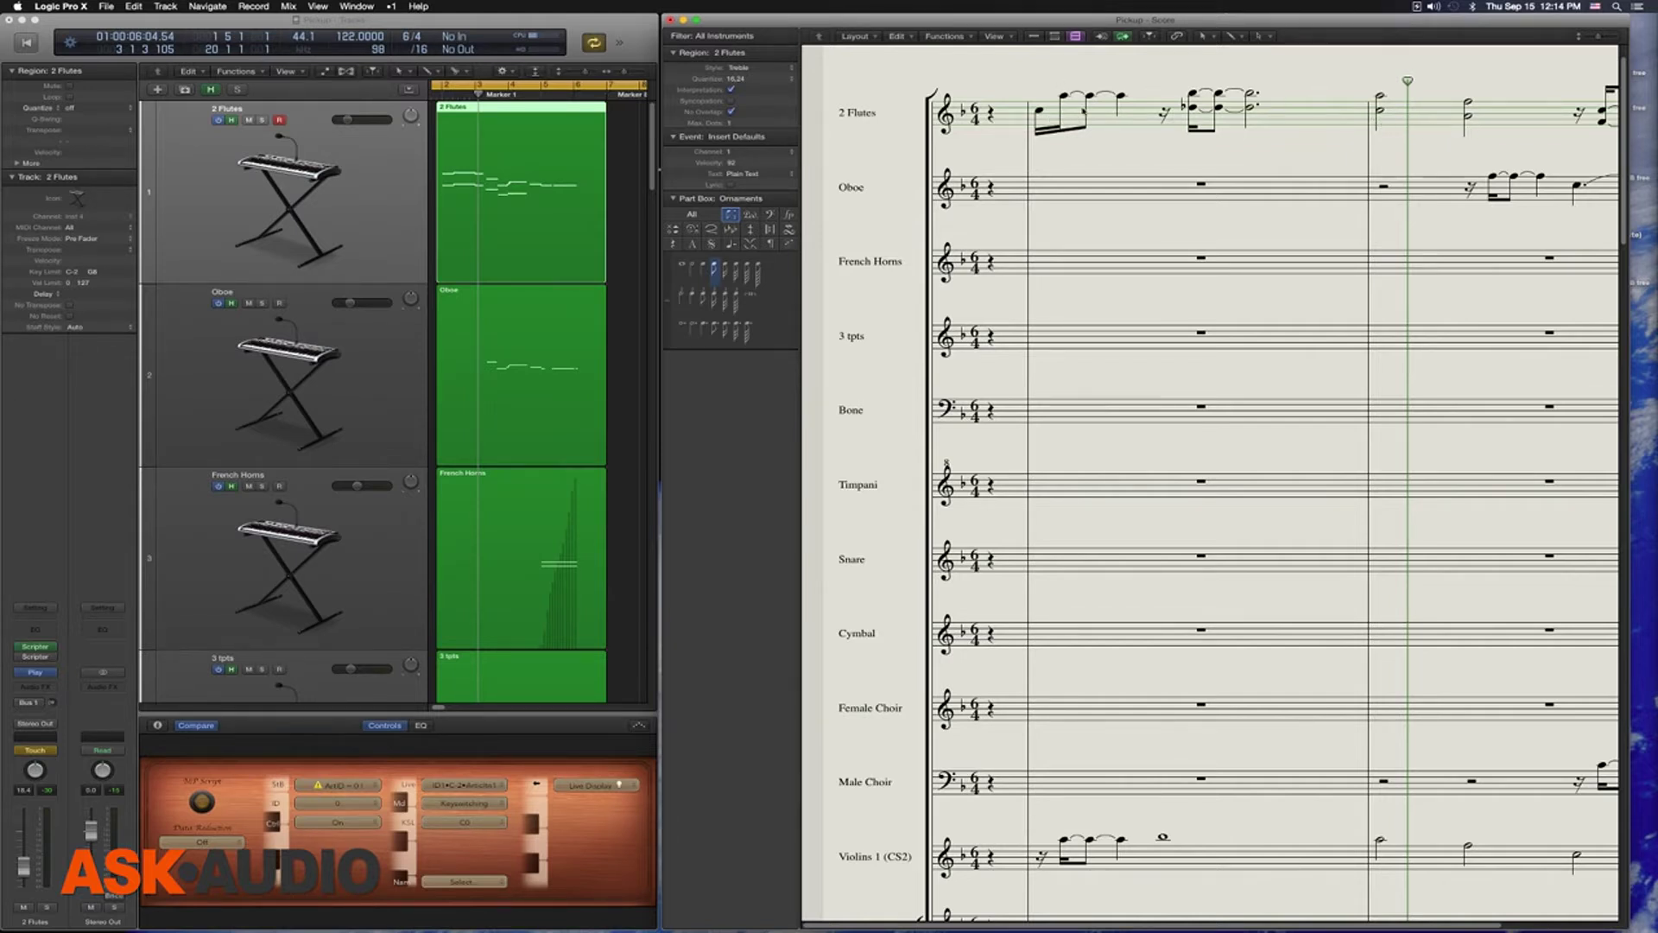
Set the score display quantize of the 2 Flutes region to 8
{"action": "left_click", "coordinate": [751, 79]}
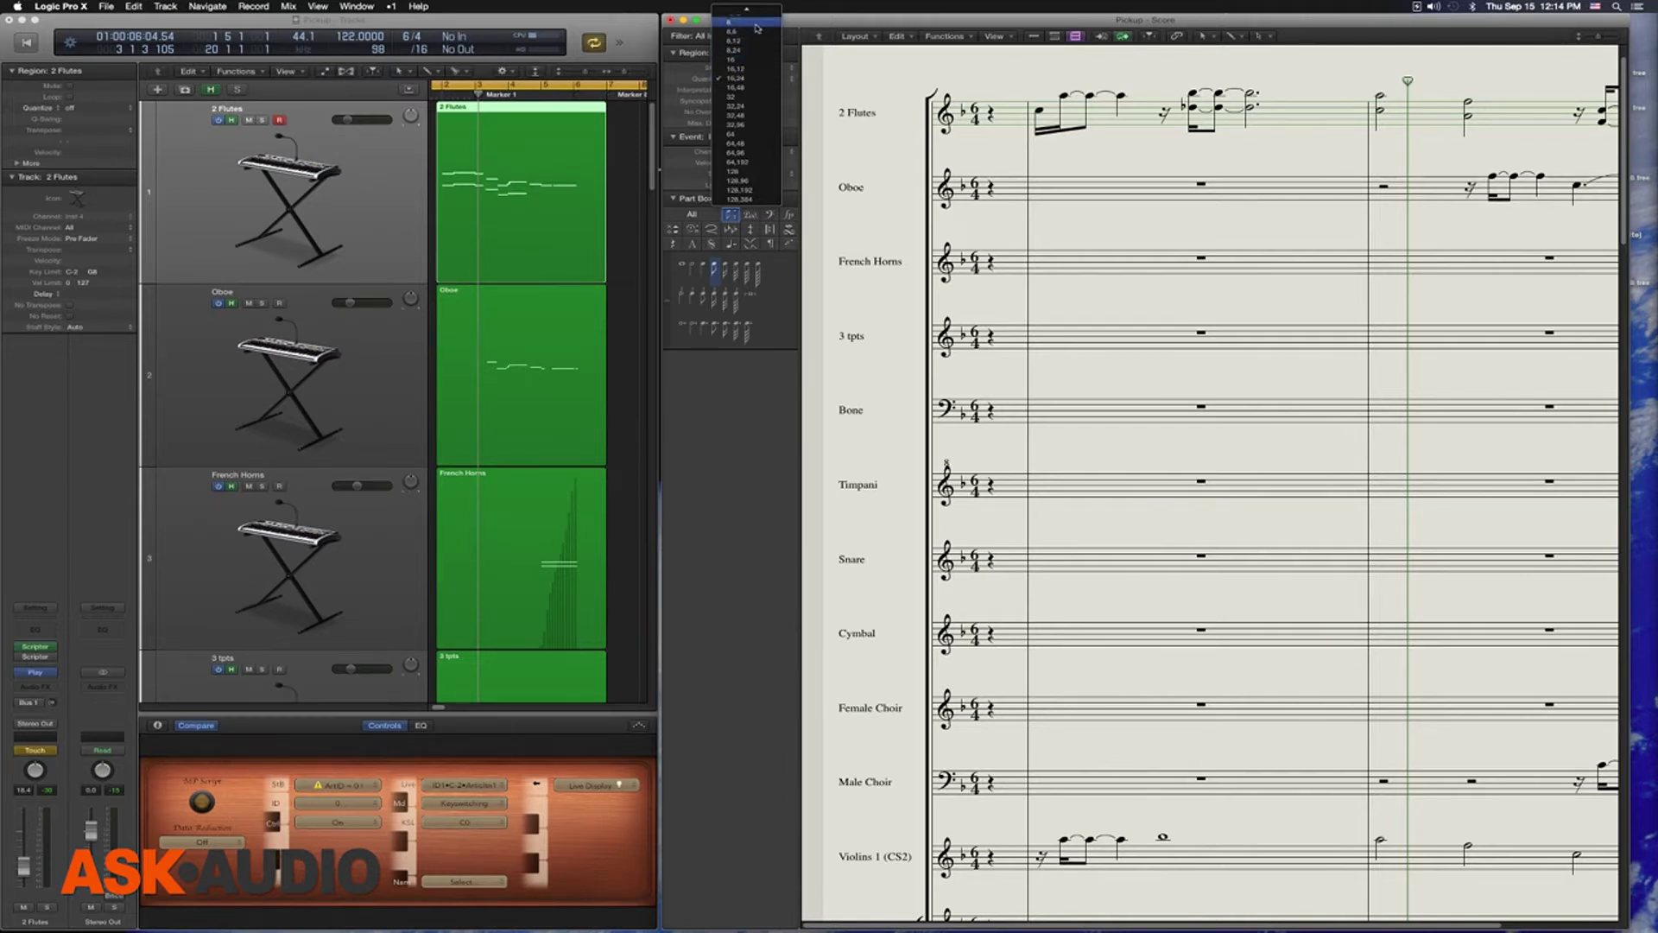
{"action": "key", "text": "Escape"}
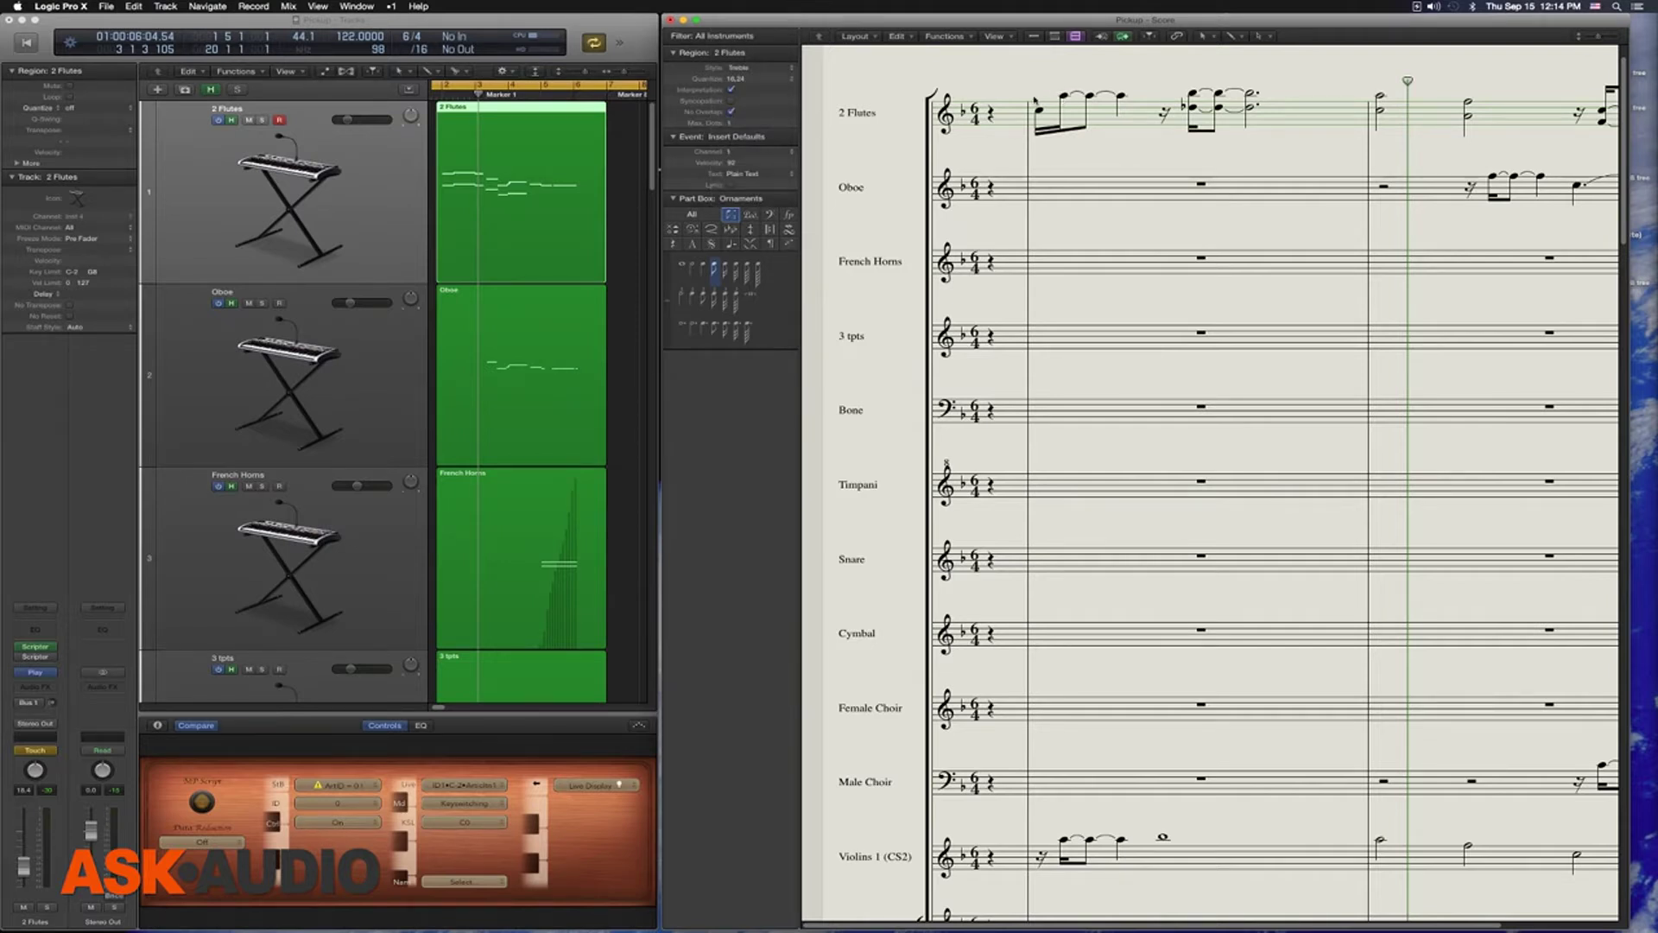
{"action": "left_click", "coordinate": [775, 78]}
{"action": "left_click", "coordinate": [756, 30]}
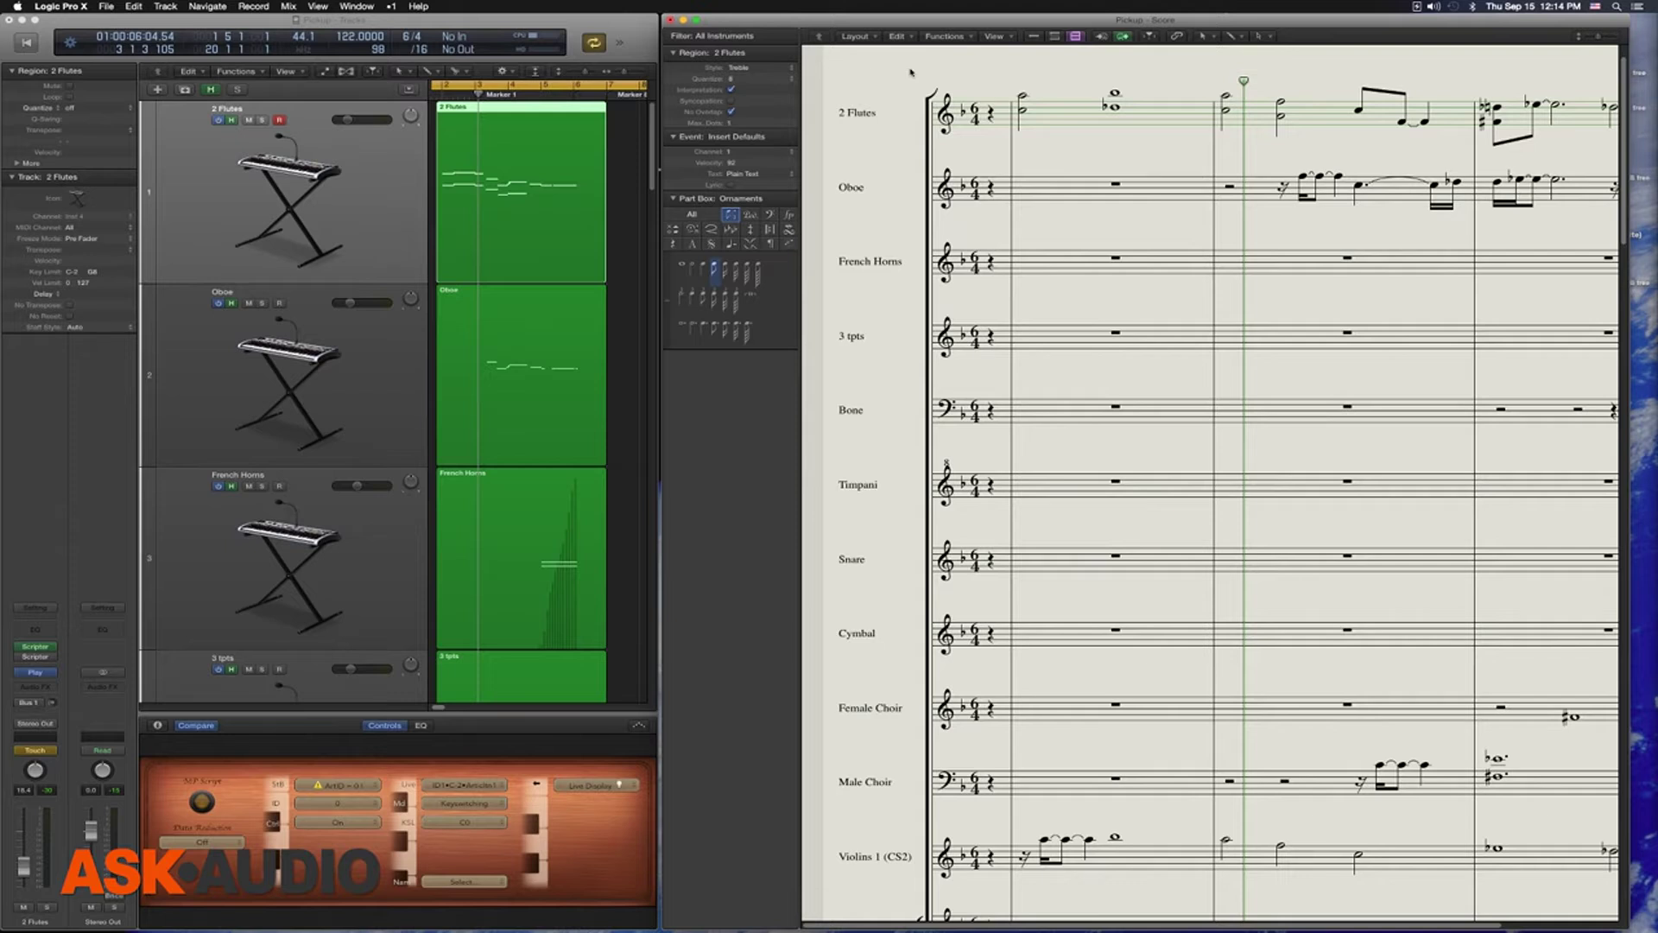
Play the passage, solo the 2 Flutes region, and return its score display quantize to 16,24
{"action": "key", "text": "space"}
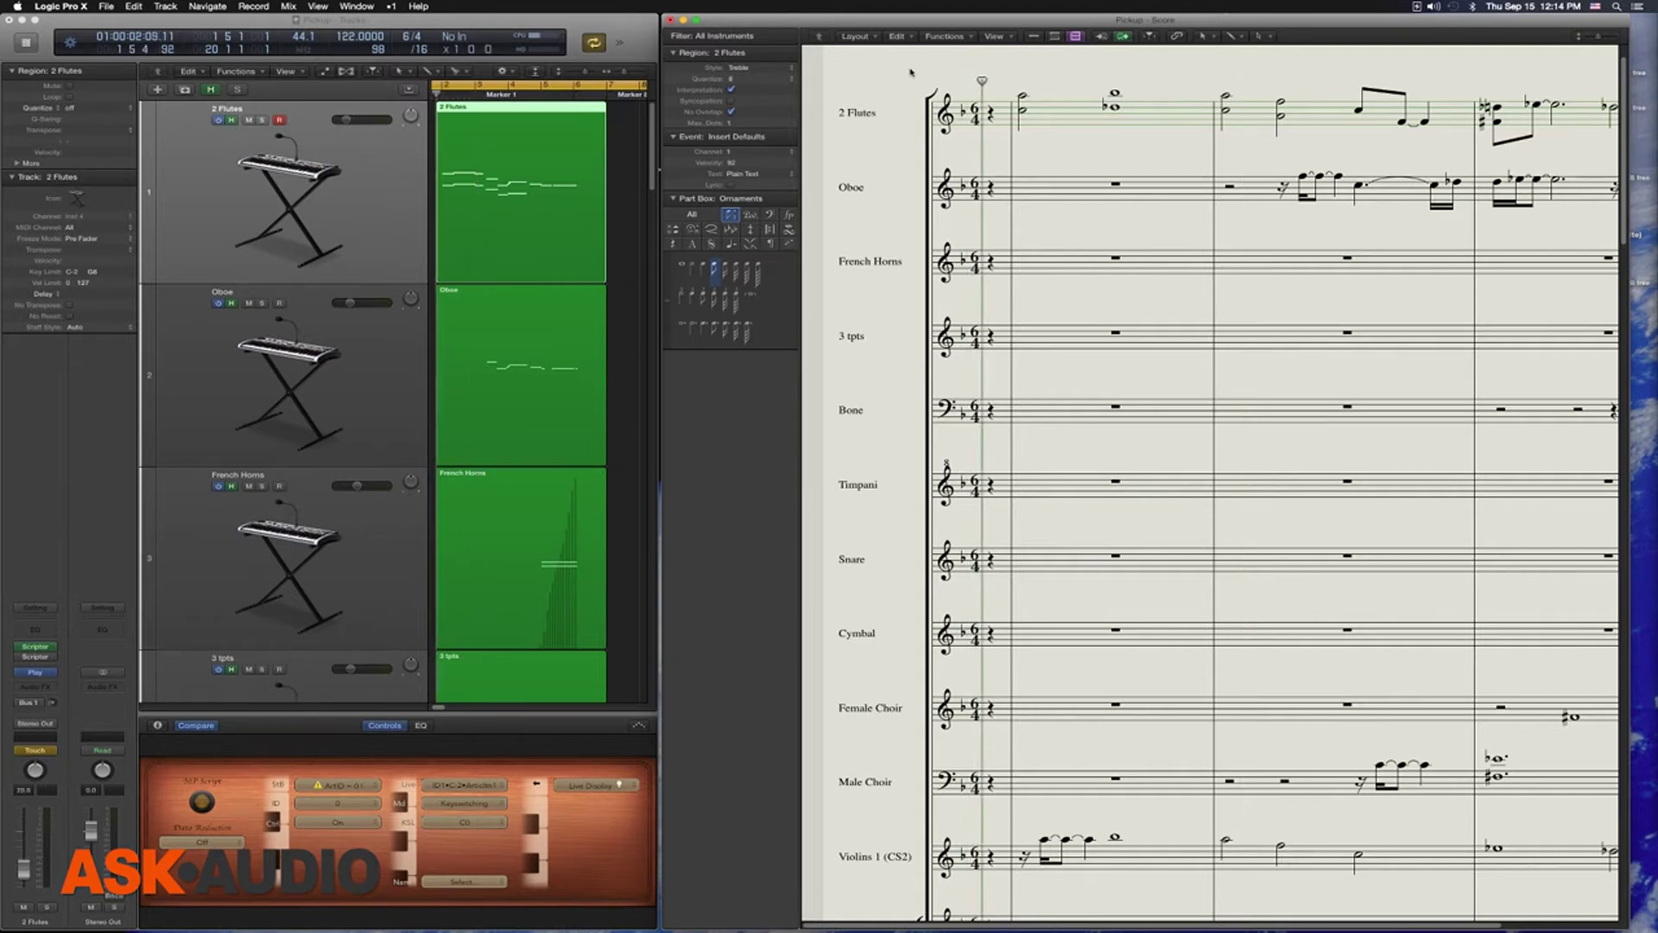
{"action": "key", "text": "ctrl+s"}
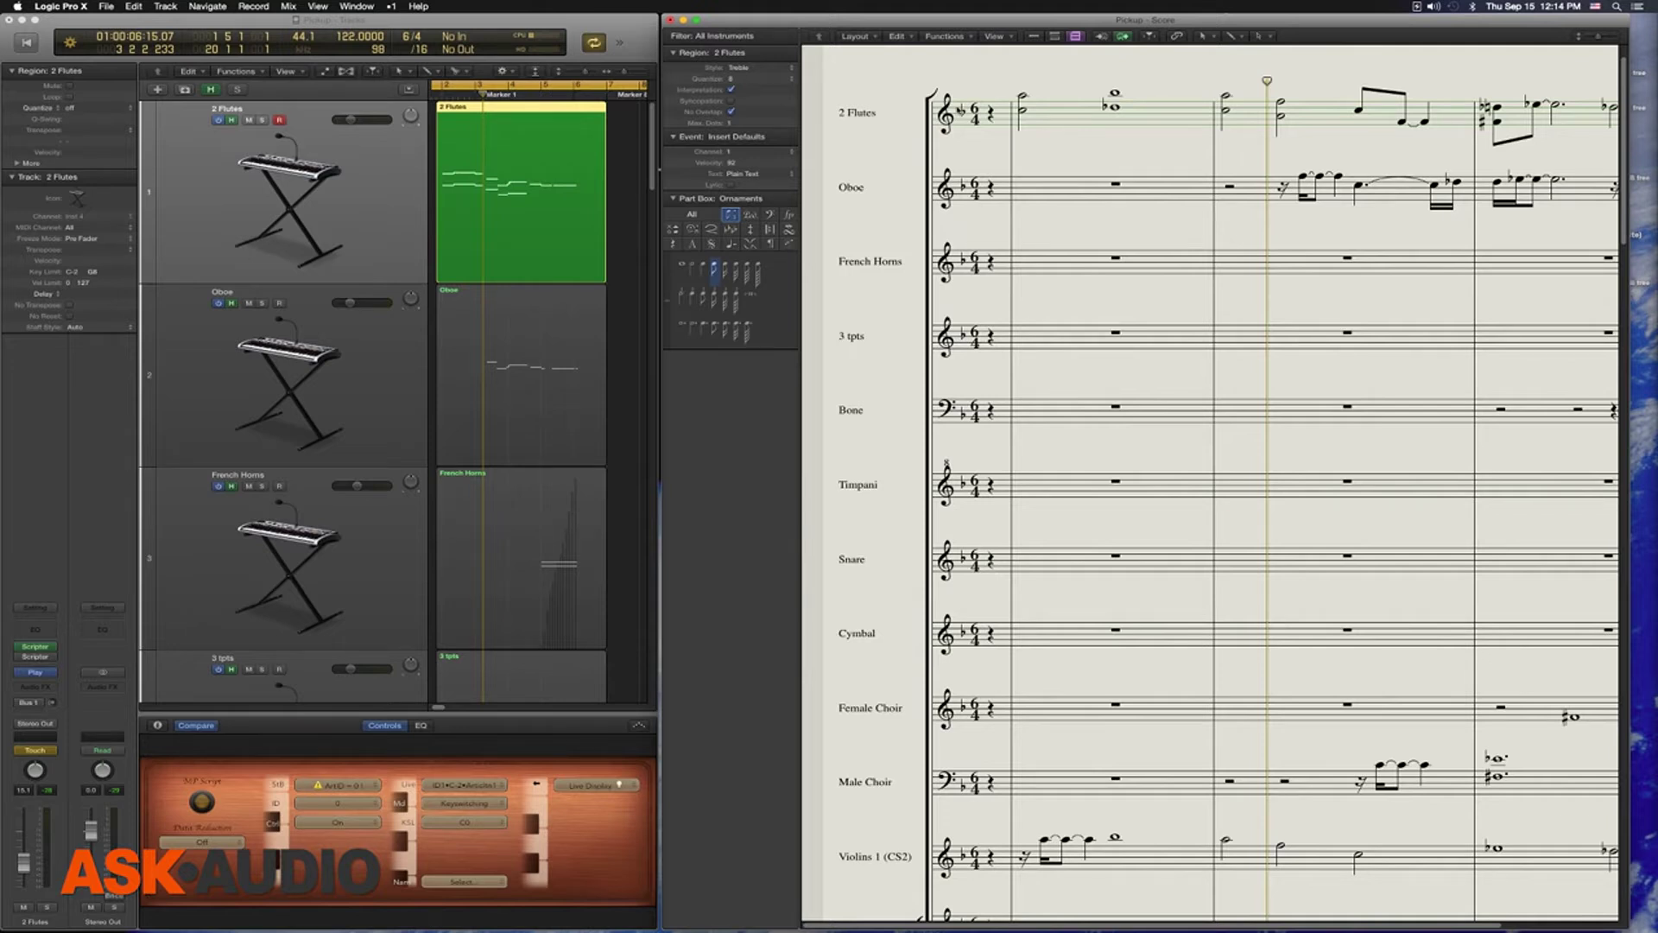
{"action": "left_click", "coordinate": [762, 80]}
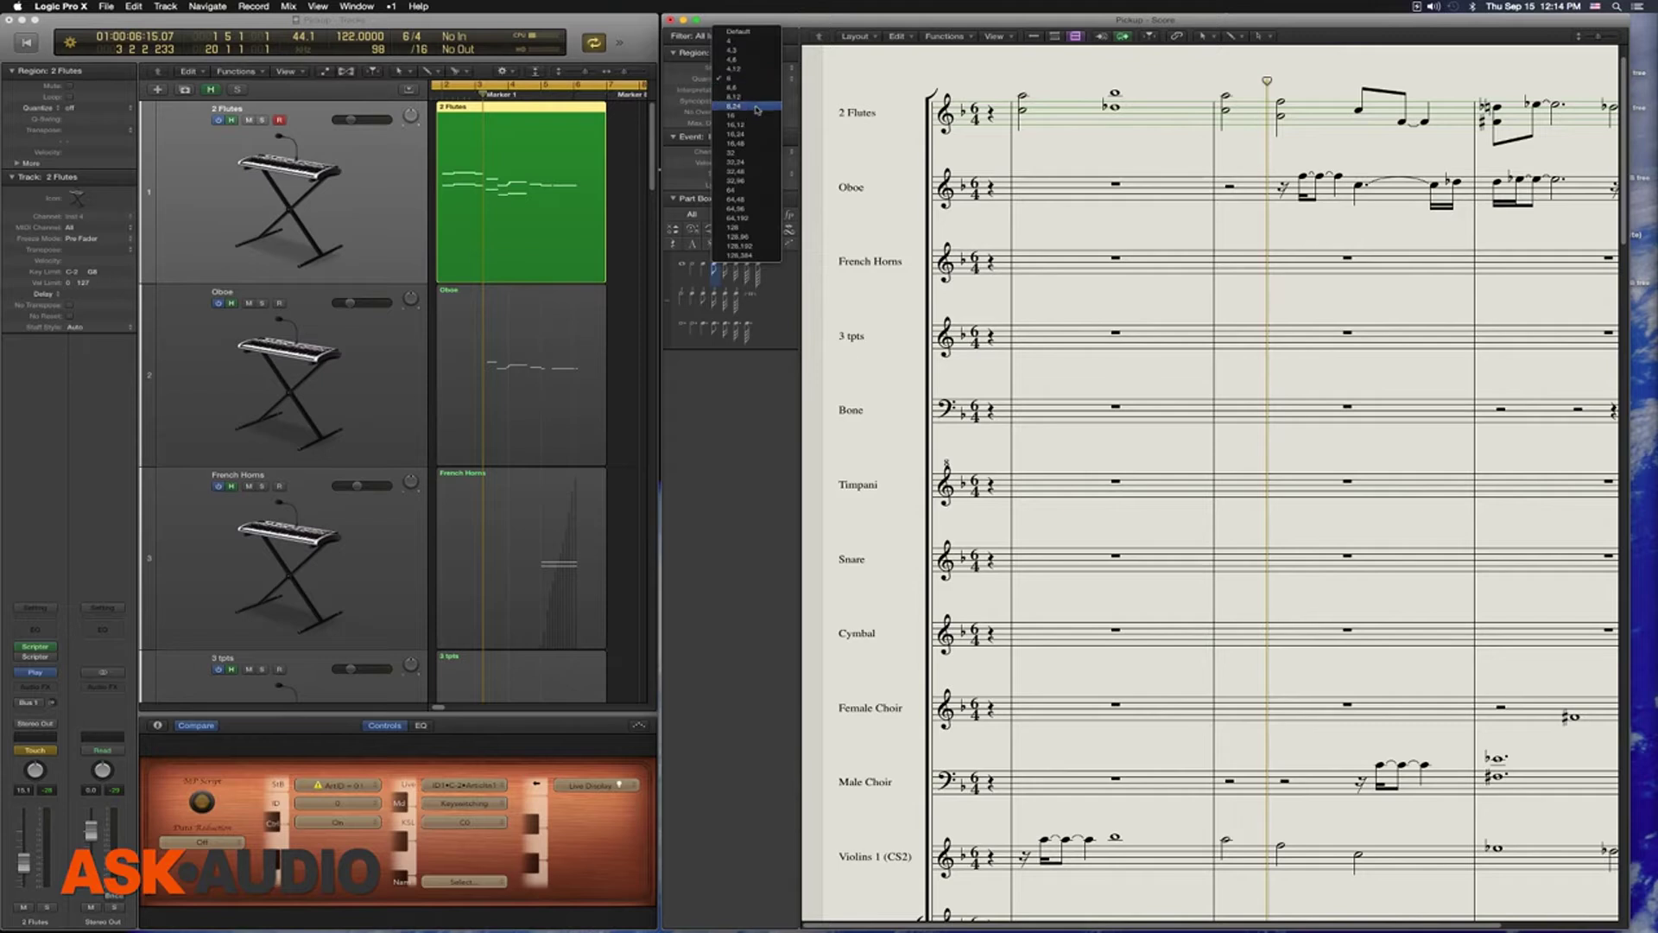
{"action": "left_click", "coordinate": [755, 134]}
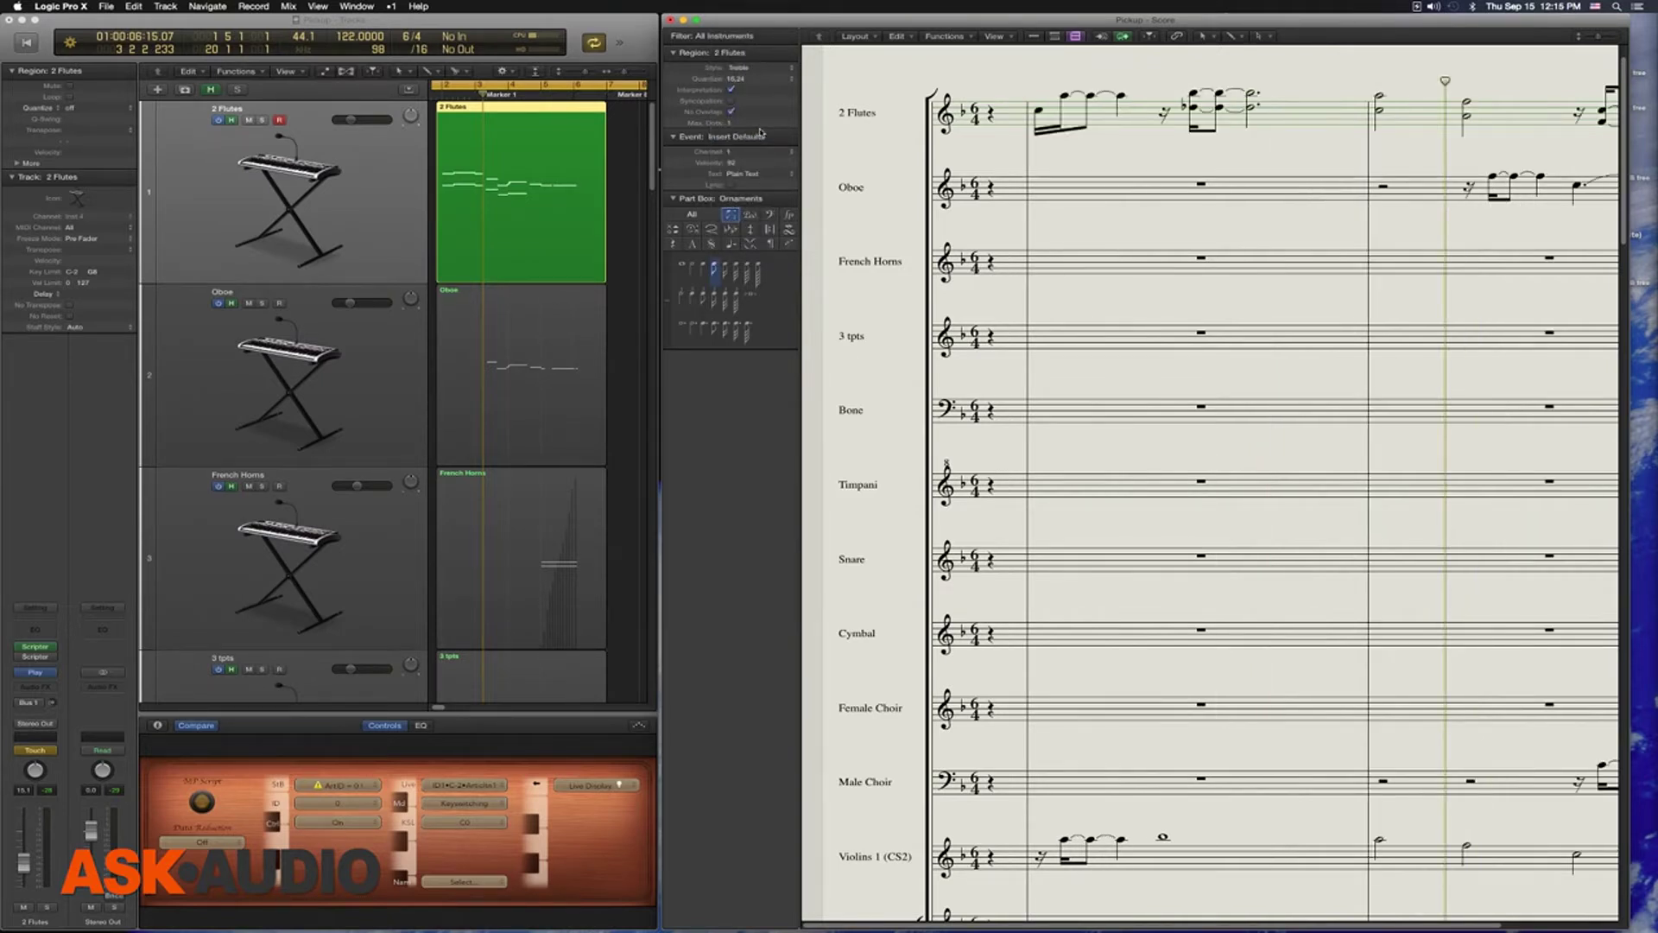
View the available note division values in the transport display without changing the setting
{"action": "left_click", "coordinate": [424, 53]}
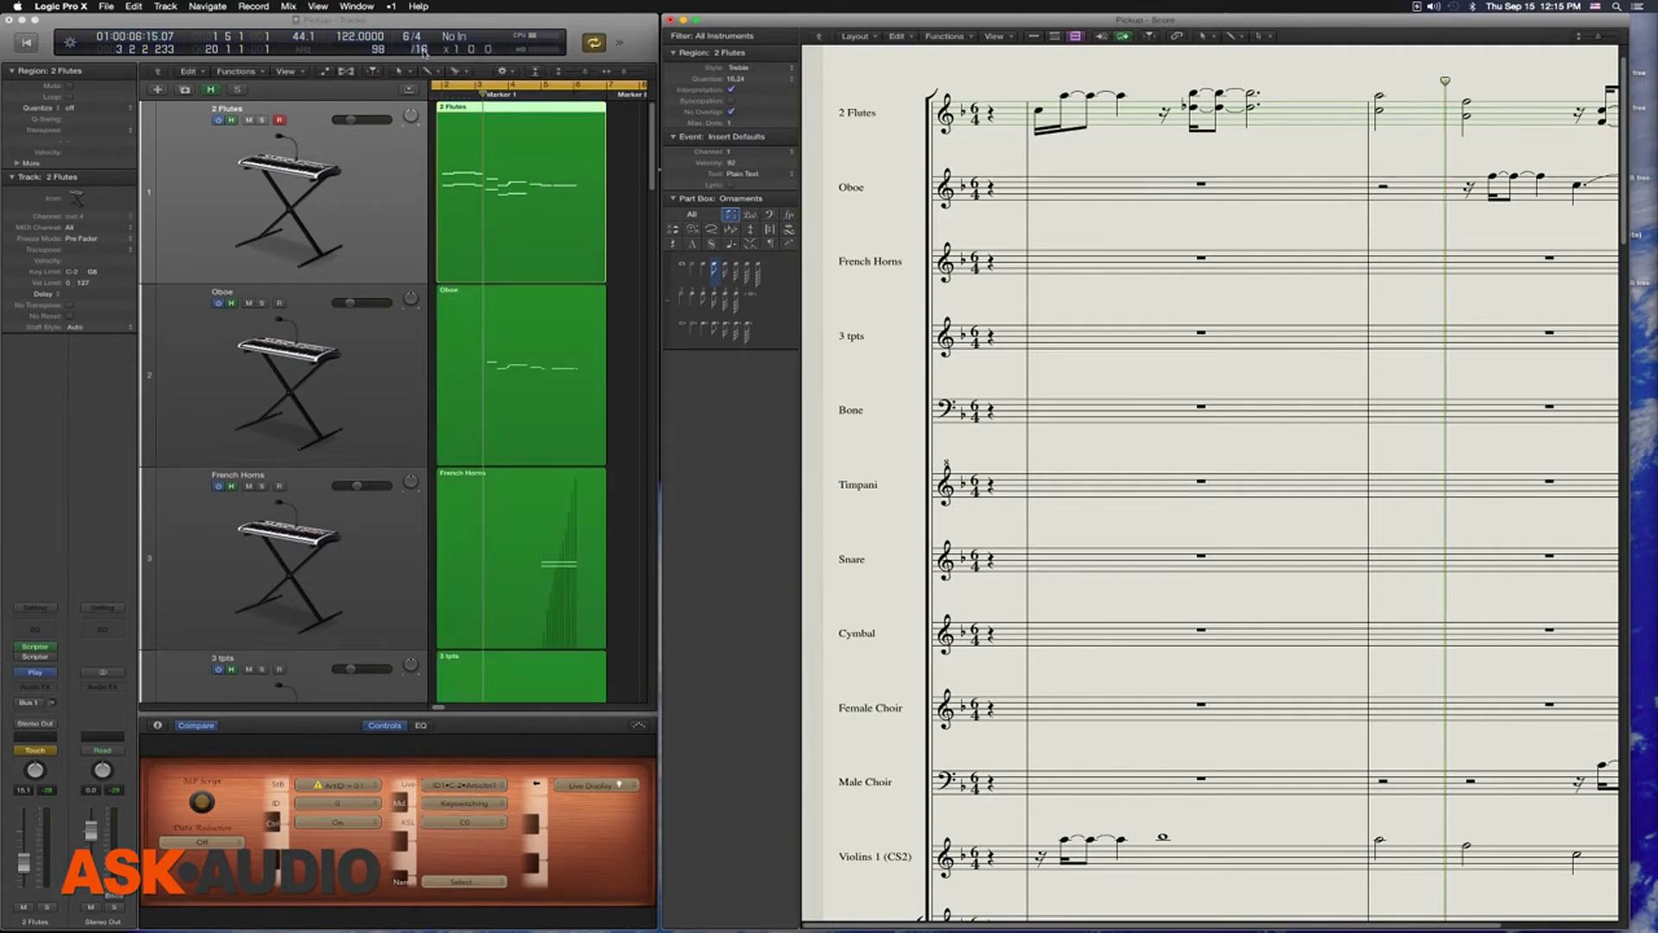
{"action": "left_click", "coordinate": [424, 49]}
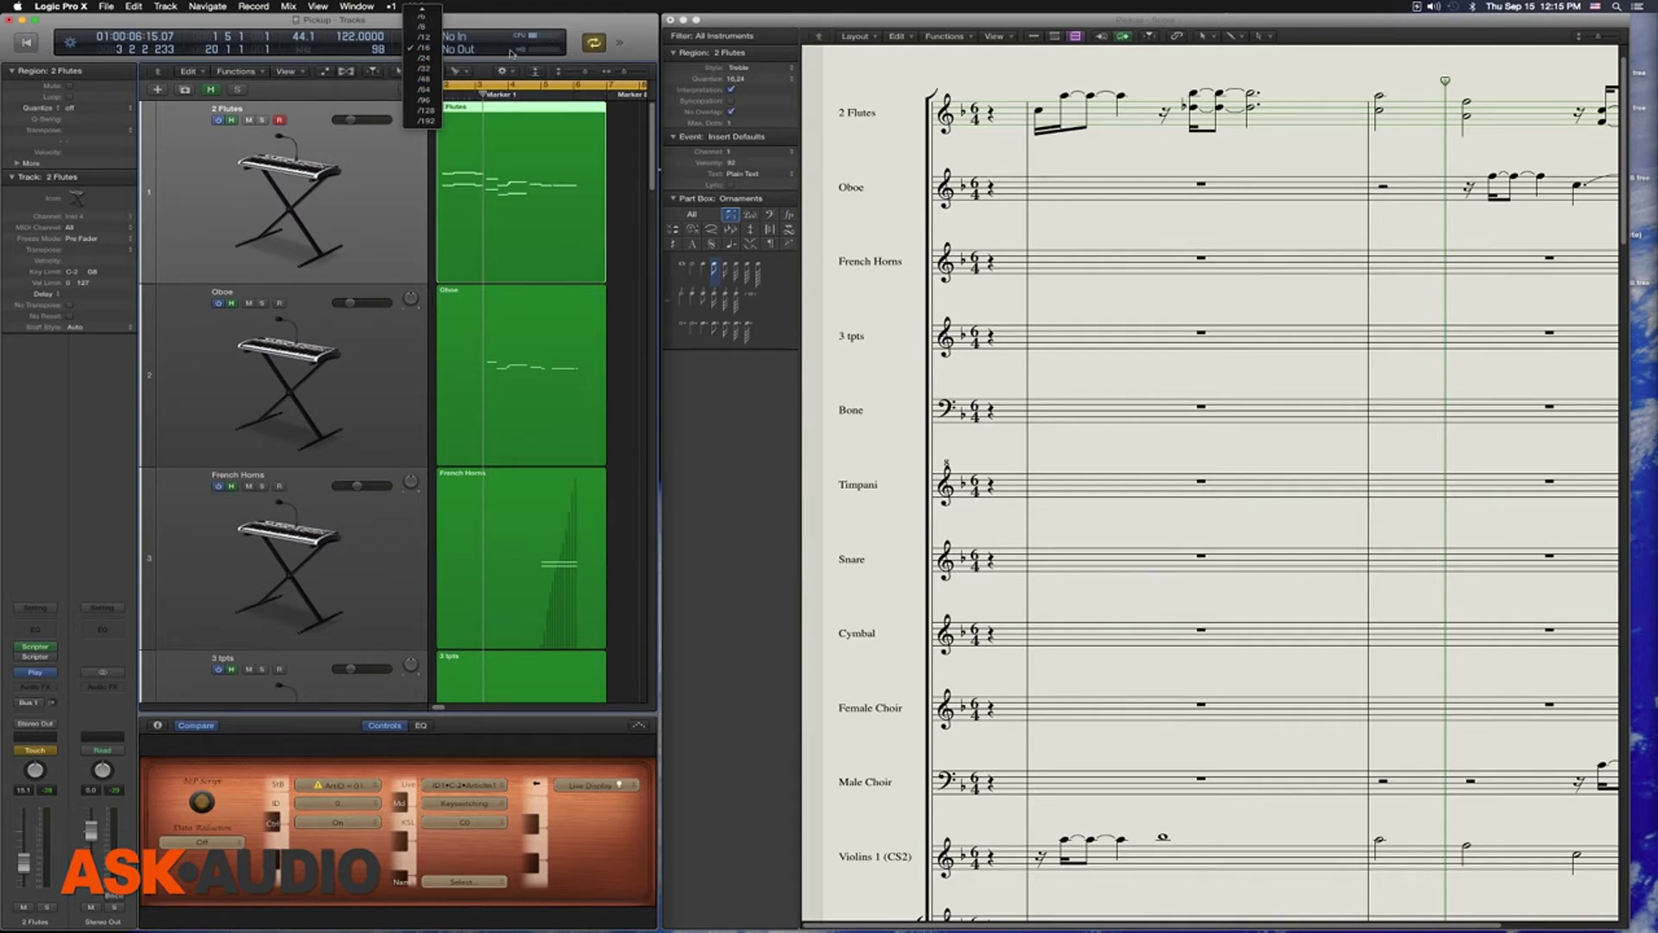
{"action": "left_click", "coordinate": [570, 52]}
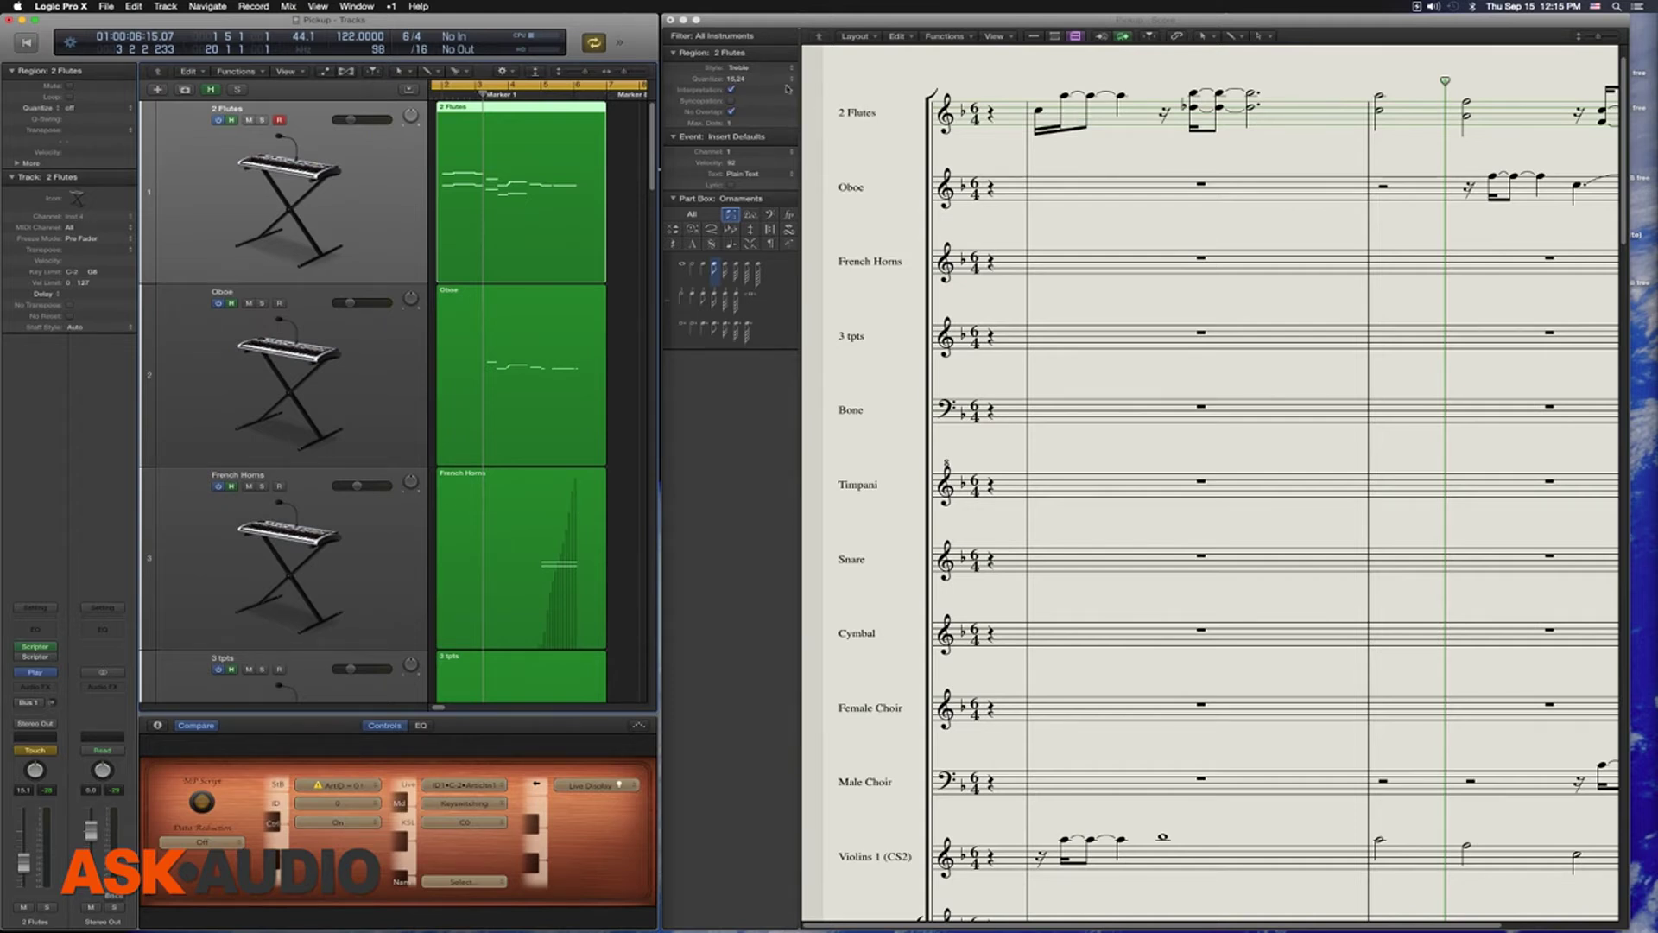
Select the Oboe, French Horns and 2 Flutes parts in turn to check each region's display quantize
{"action": "left_click", "coordinate": [1032, 190]}
{"action": "left_click", "coordinate": [1040, 262]}
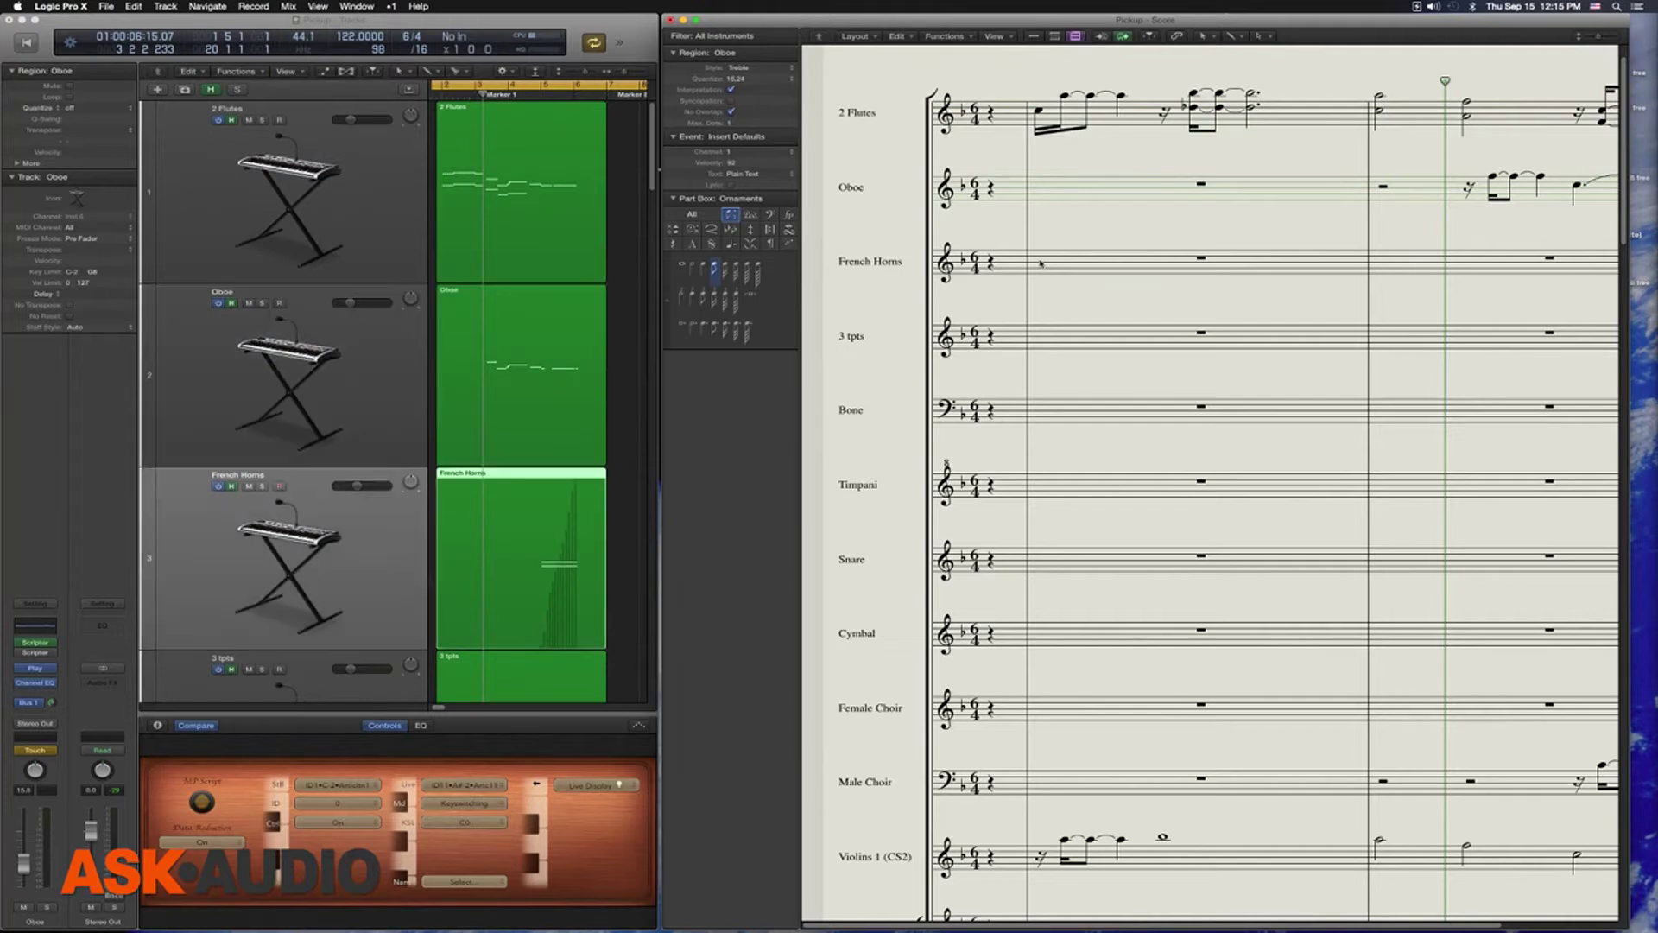
{"action": "left_click", "coordinate": [259, 190]}
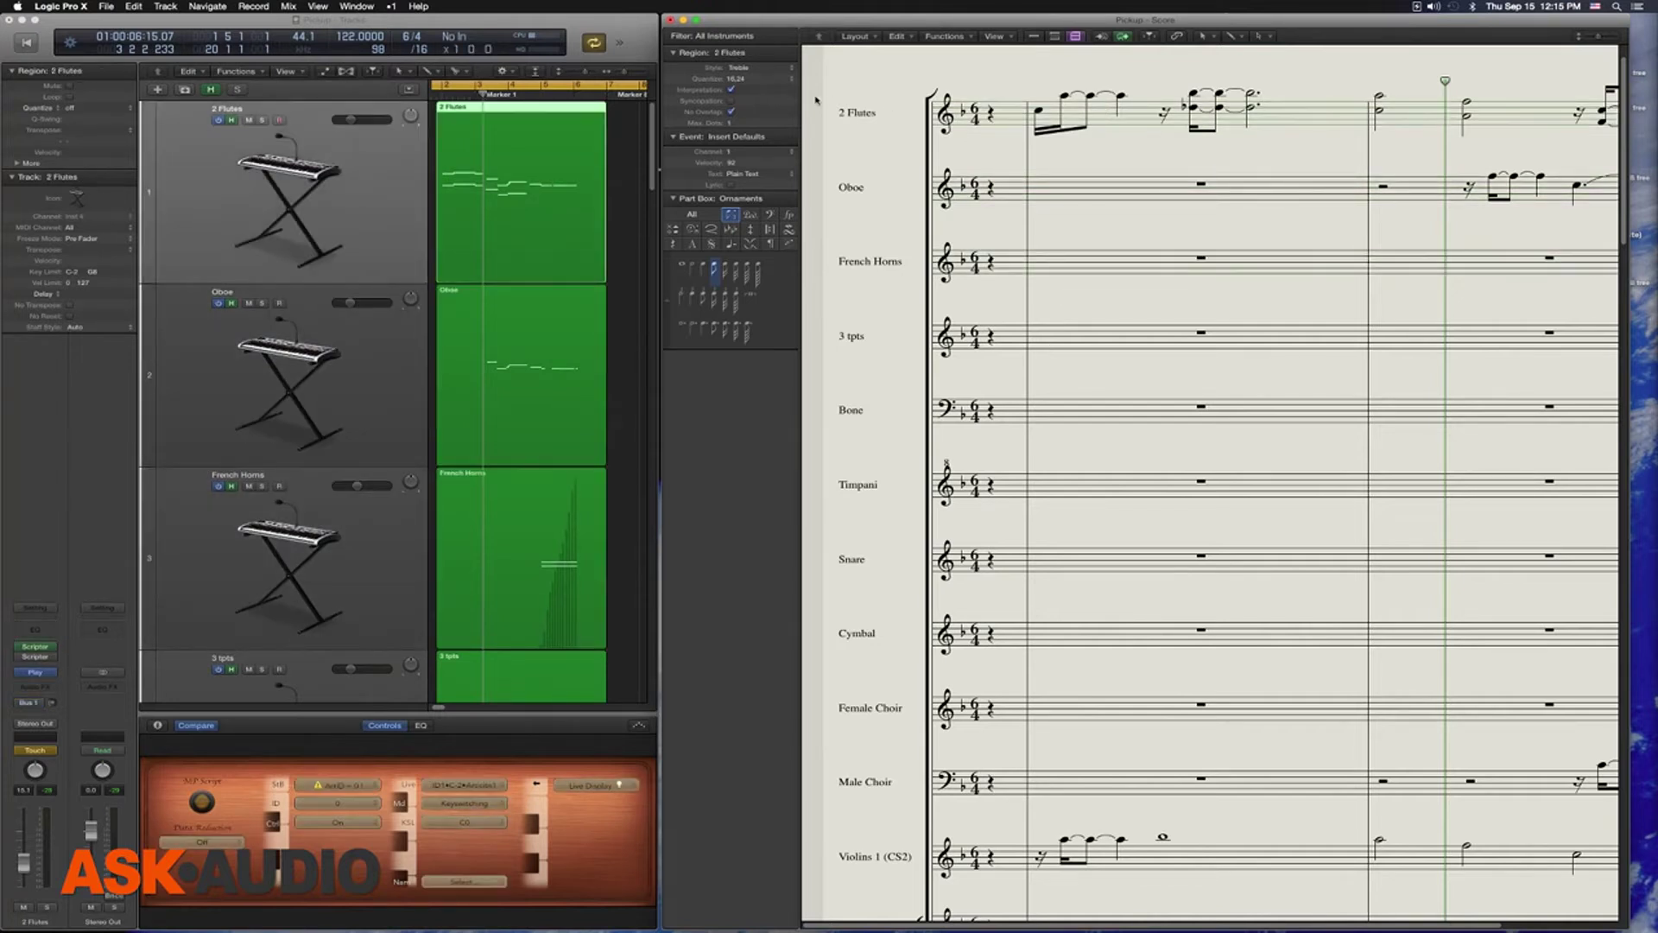
Set the 2 Flutes region's score display quantize to 8 and compare the setting with the Oboe region's
{"action": "left_click", "coordinate": [752, 80]}
{"action": "left_click", "coordinate": [733, 22]}
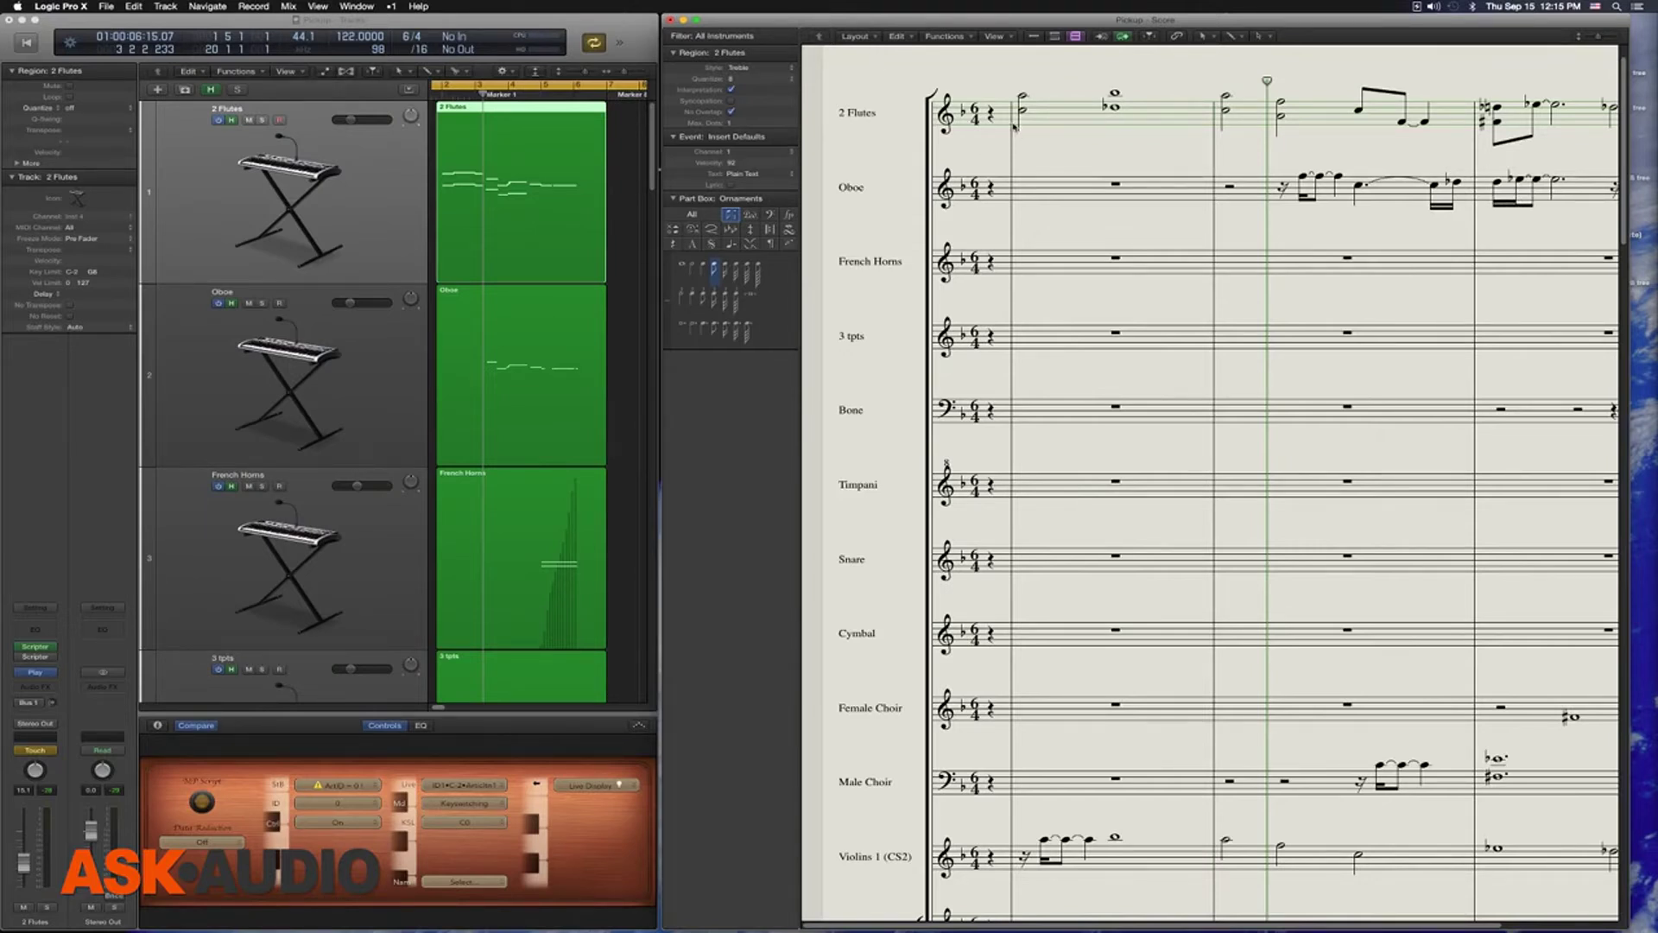
{"action": "left_click", "coordinate": [1036, 184]}
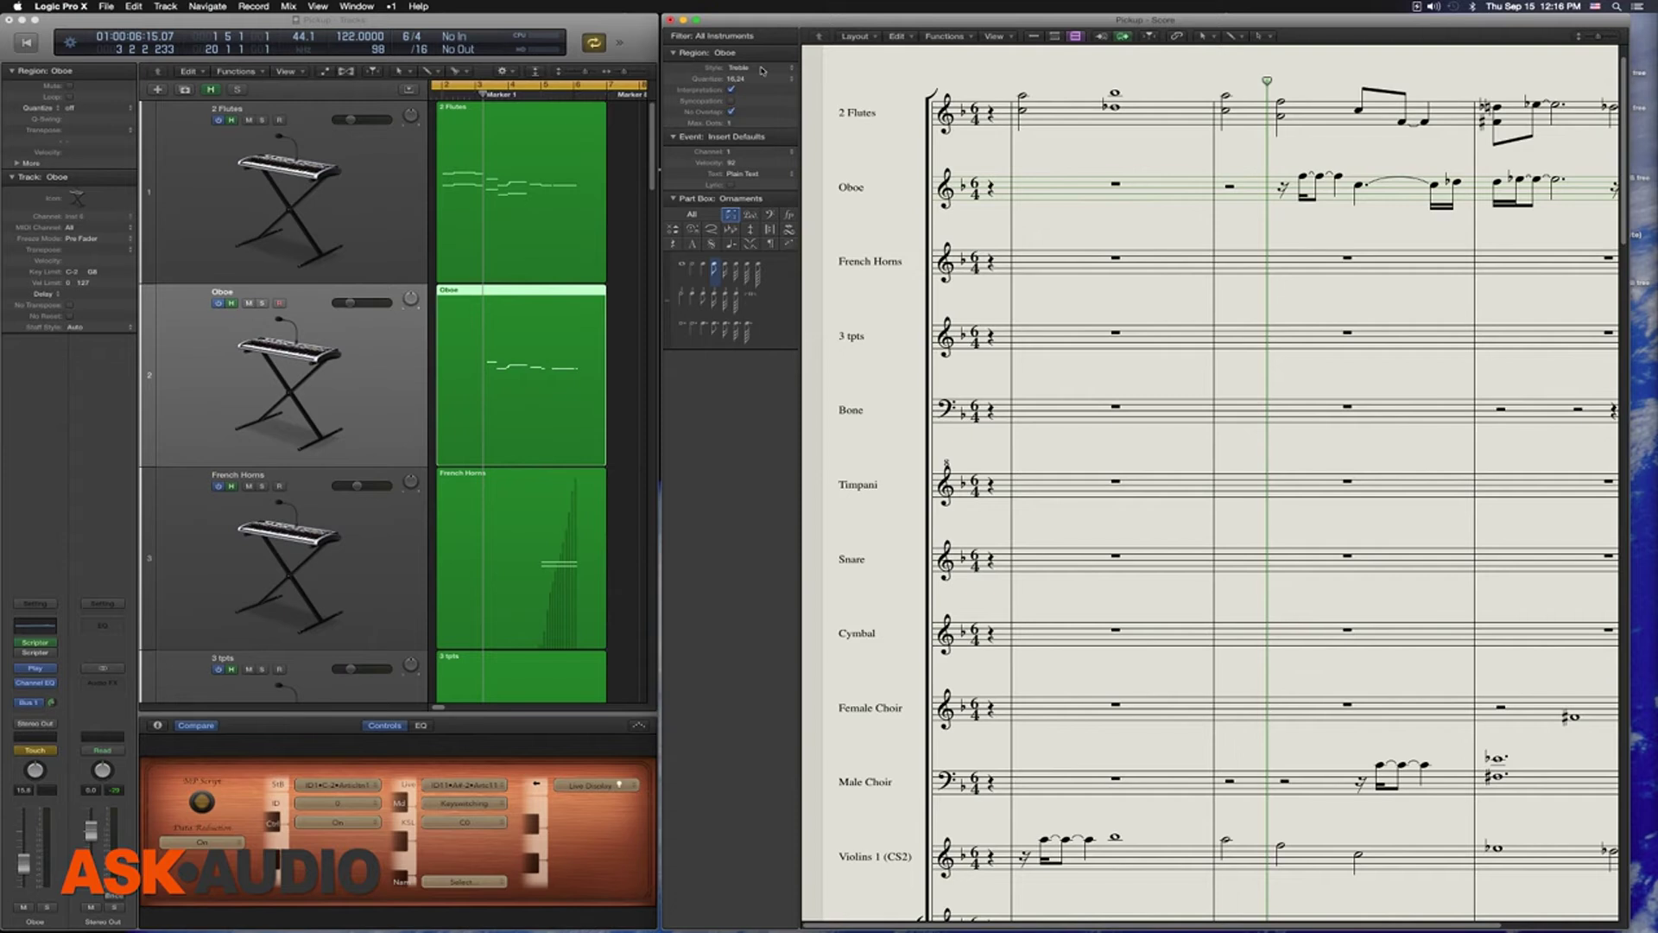
{"action": "left_click", "coordinate": [1036, 109]}
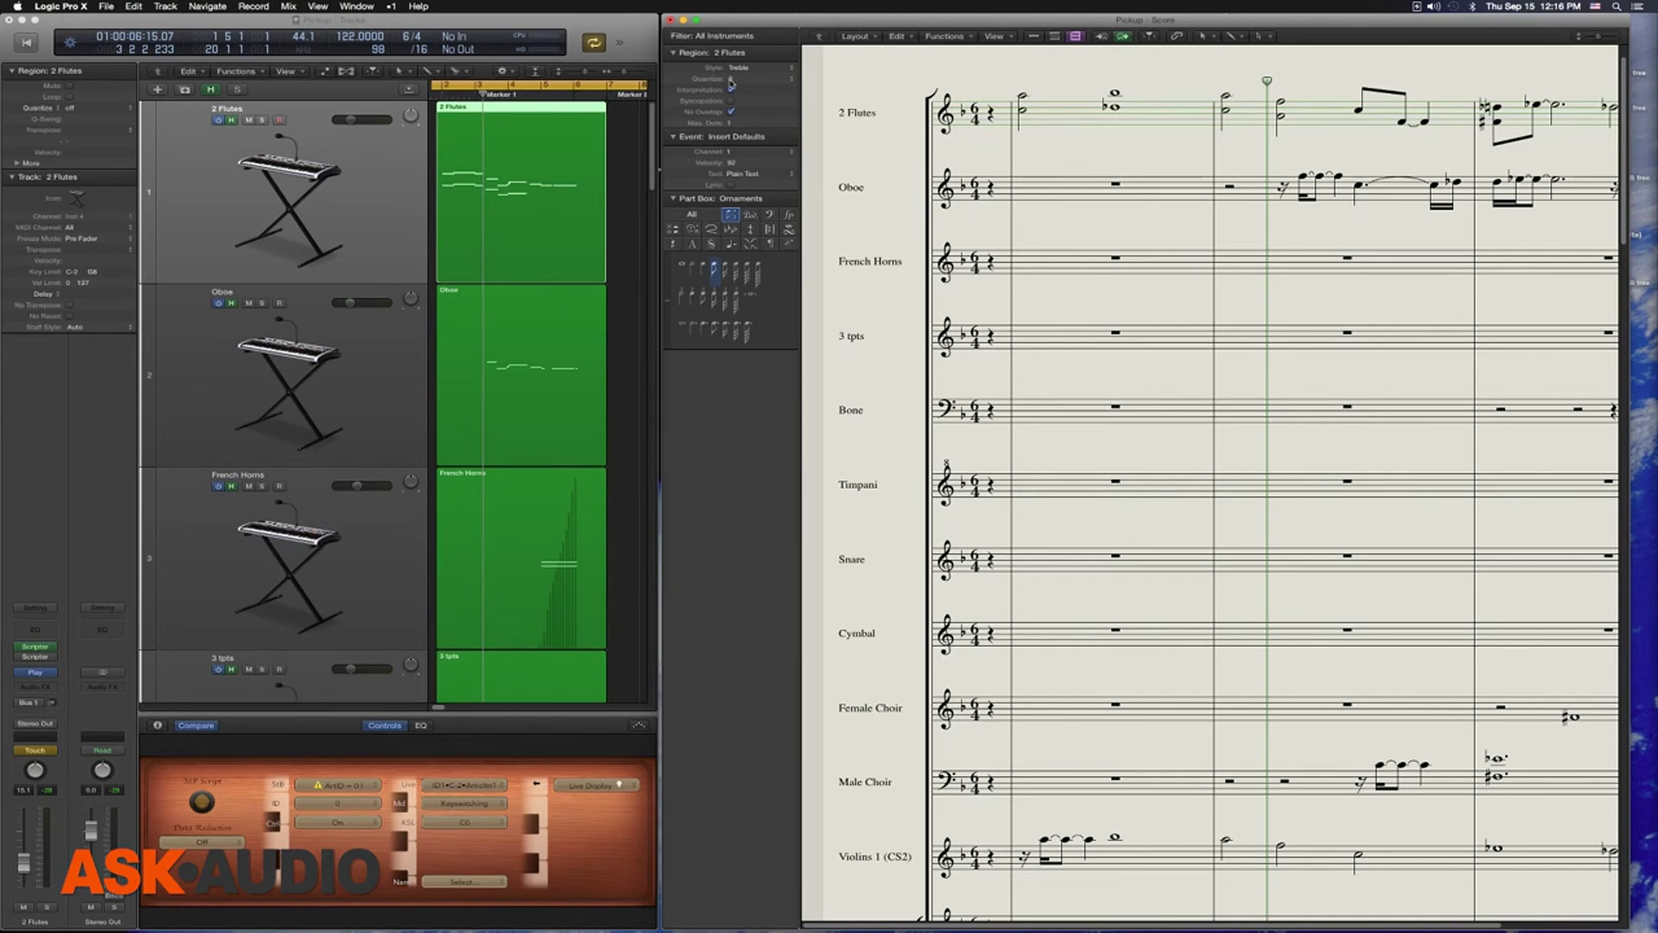
Move the Score window down to uncover the desktop, and select the Webinar folder
{"action": "key", "text": "super+Tab"}
{"action": "left_click_drag", "start_coordinate": [748, 20], "coordinate": [772, 447]}
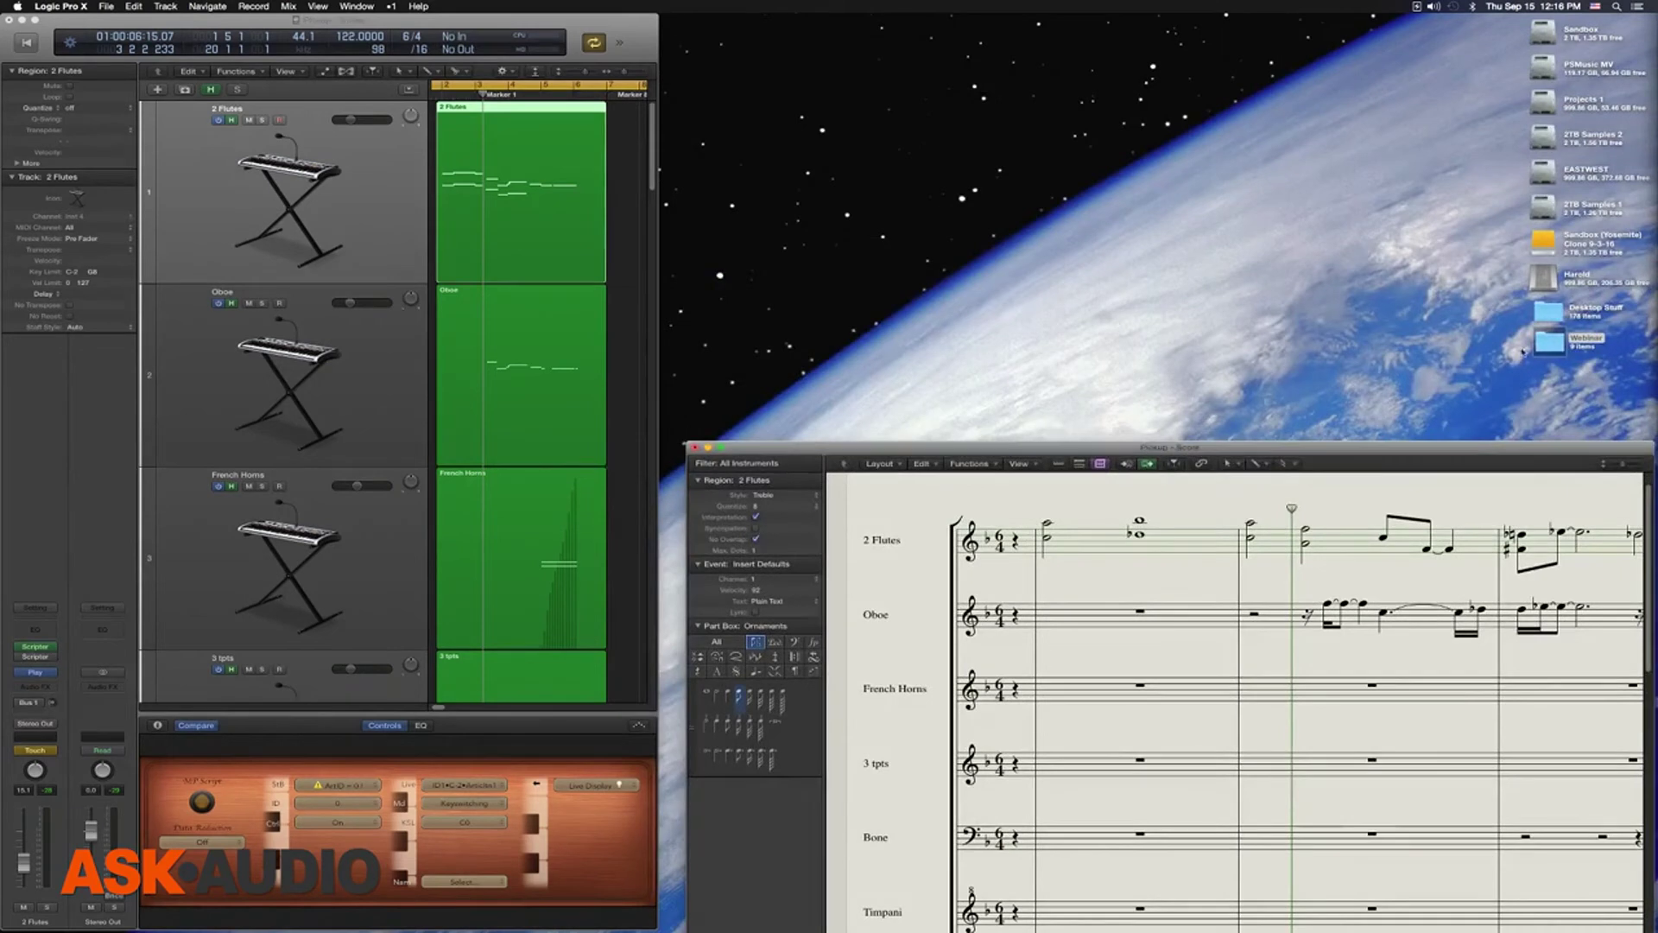
{"action": "left_click", "coordinate": [1552, 344]}
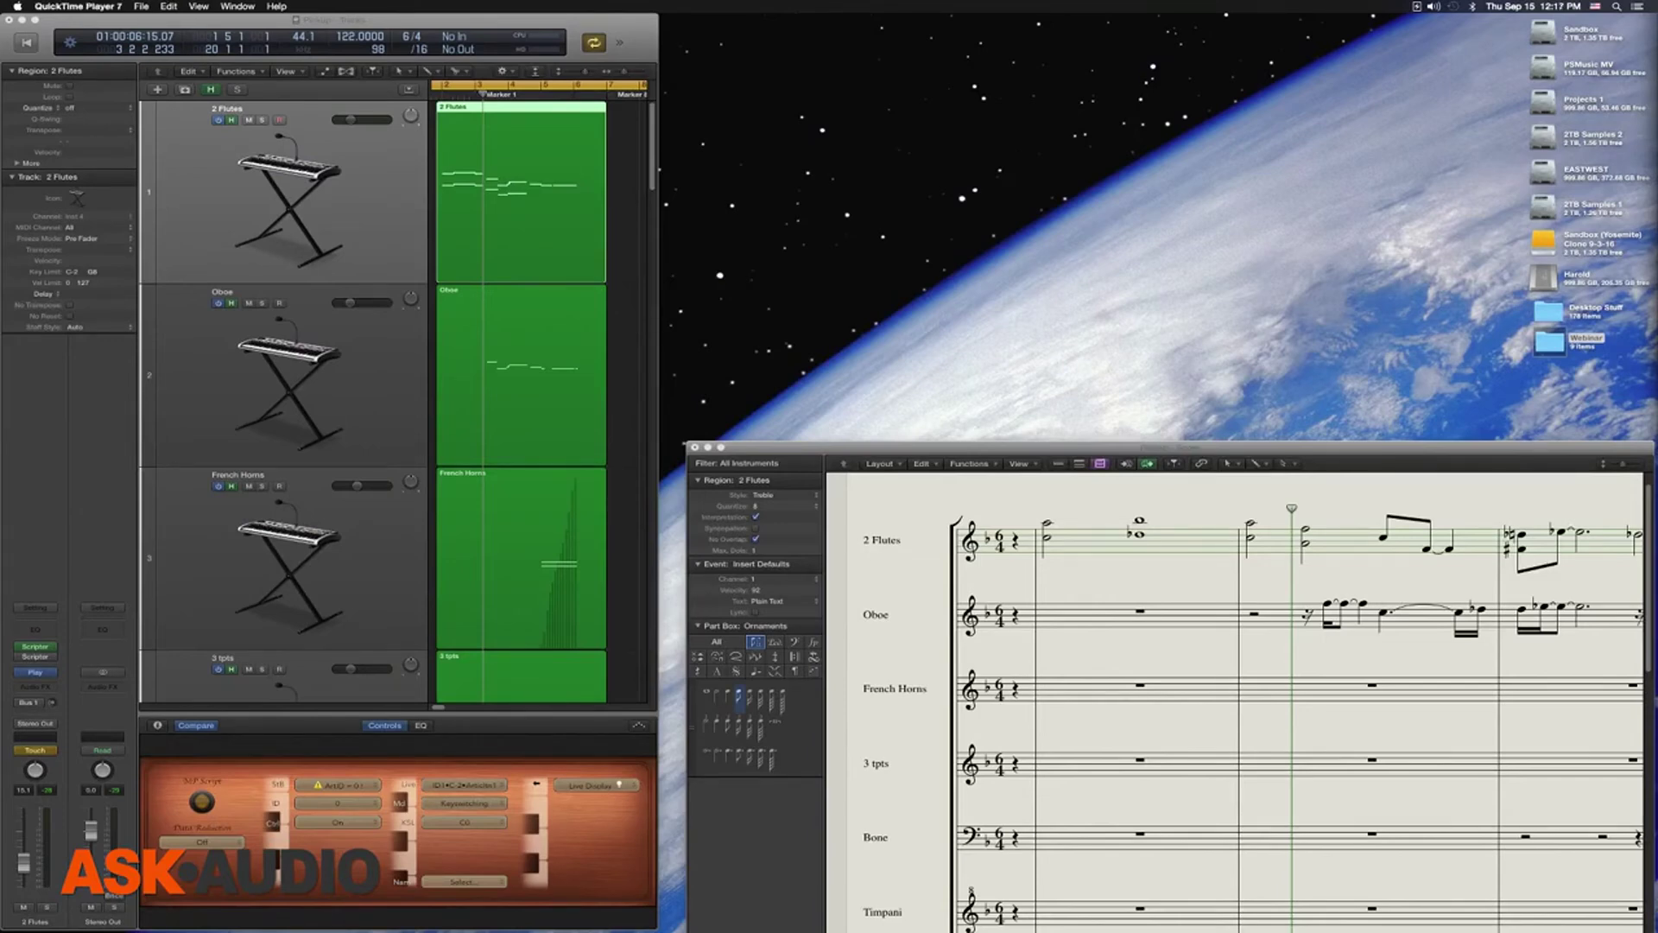
Switch to the grid.mov movie in QuickTime Player, hide the other applications, and reposition the movie window
{"action": "key", "text": "super+Tab"}
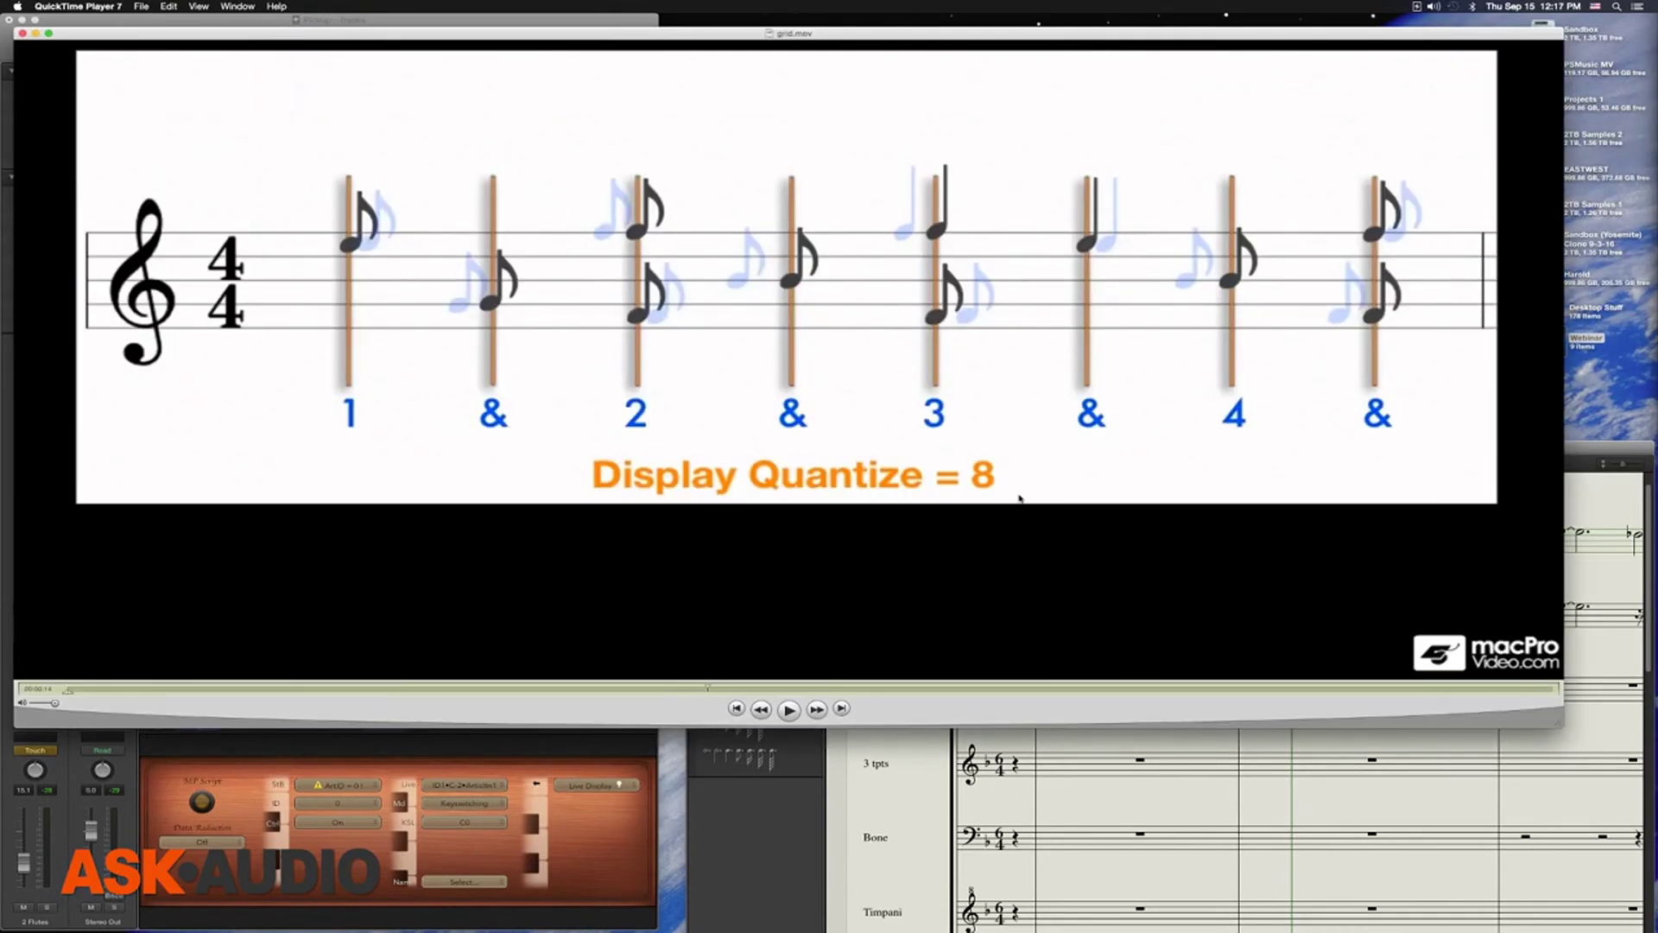
{"action": "key", "text": "super+alt+h"}
{"action": "left_click_drag", "start_coordinate": [899, 34], "coordinate": [928, 21]}
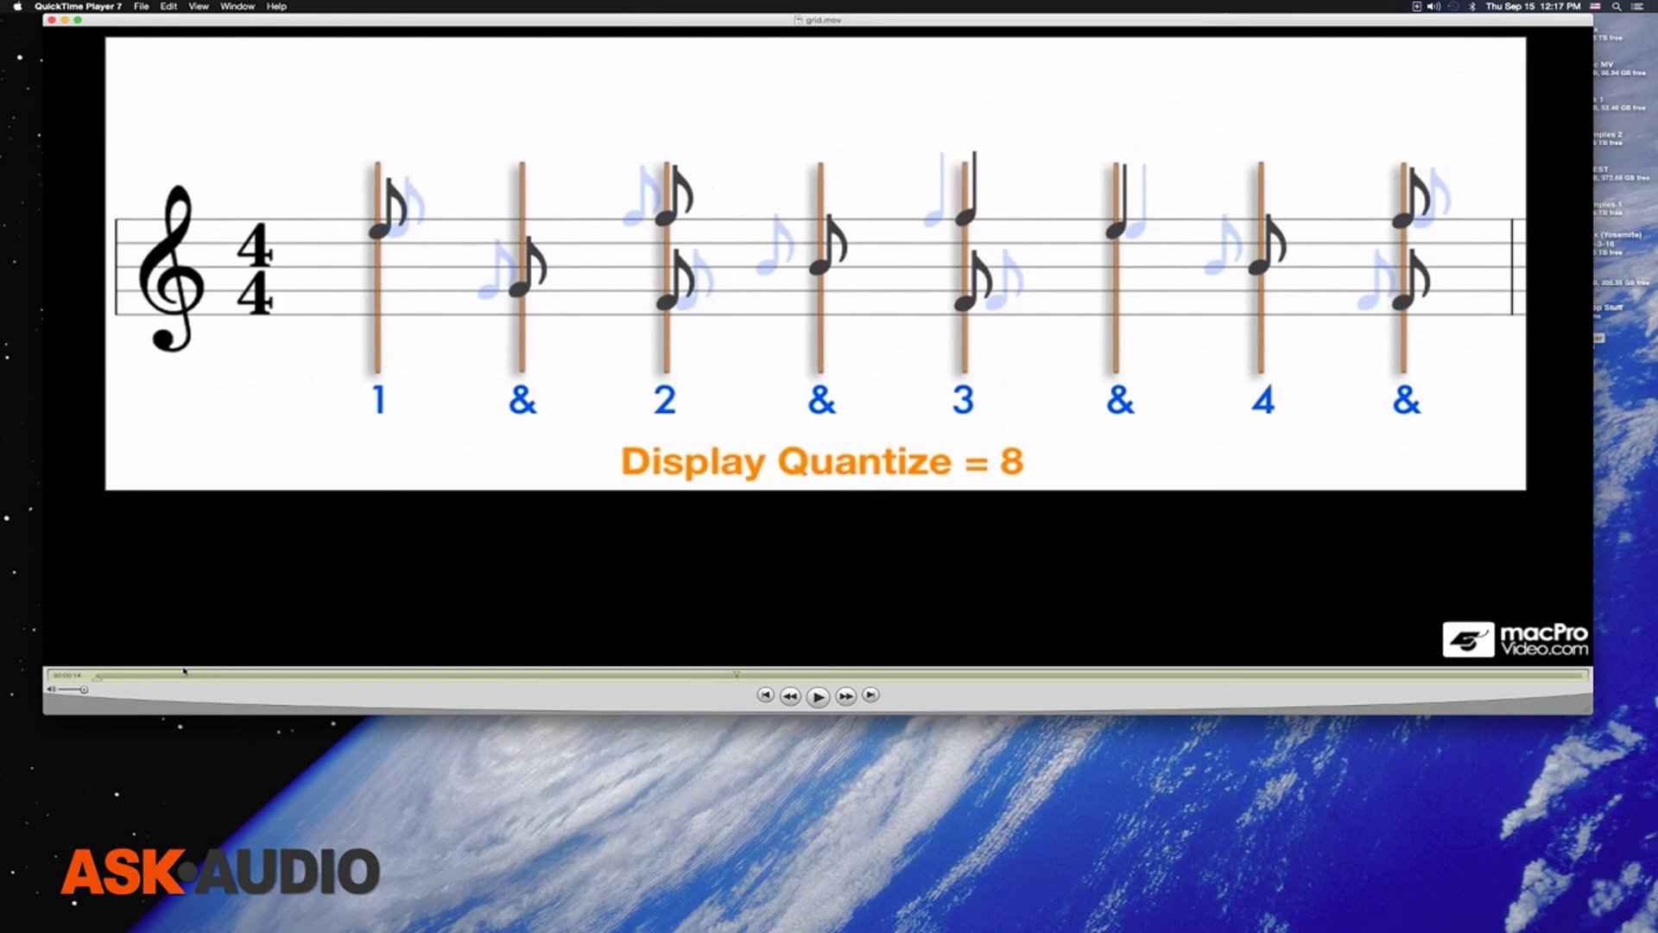
Rewind the grid.mov movie to the empty eighth-note grid and scrub forward to the blue notes placed off the grid lines
{"action": "left_click_drag", "start_coordinate": [173, 678], "coordinate": [52, 677]}
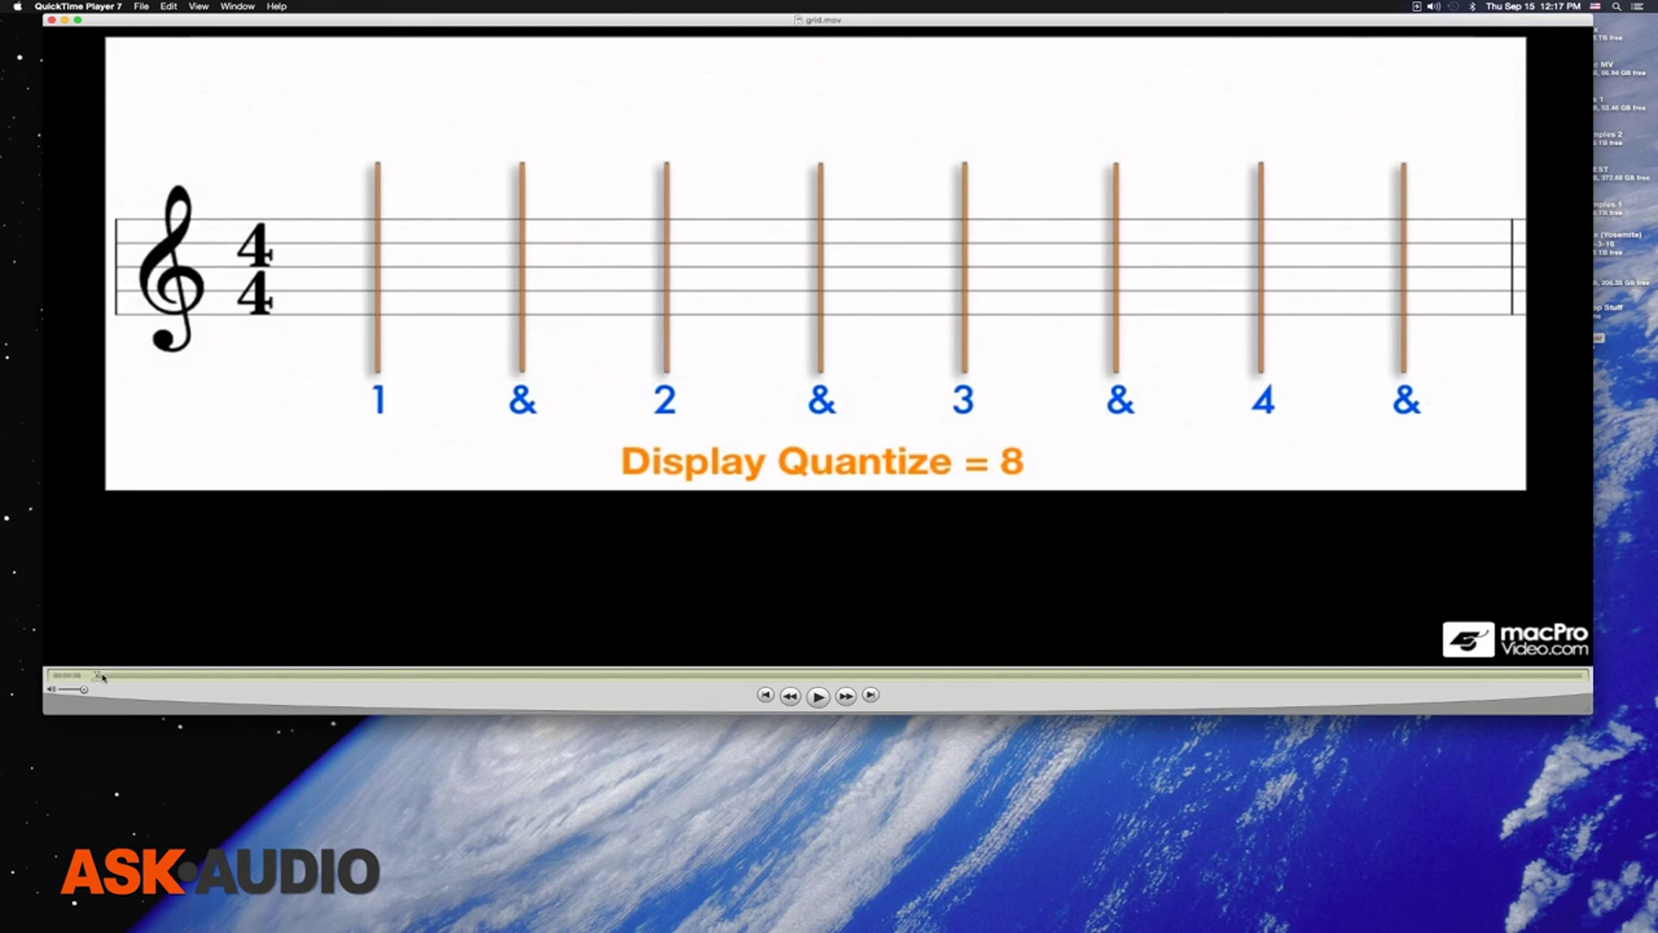
{"action": "left_click_drag", "start_coordinate": [106, 677], "coordinate": [176, 678]}
{"action": "left_click_drag", "start_coordinate": [177, 677], "coordinate": [181, 679]}
{"action": "left_click_drag", "start_coordinate": [181, 678], "coordinate": [307, 680]}
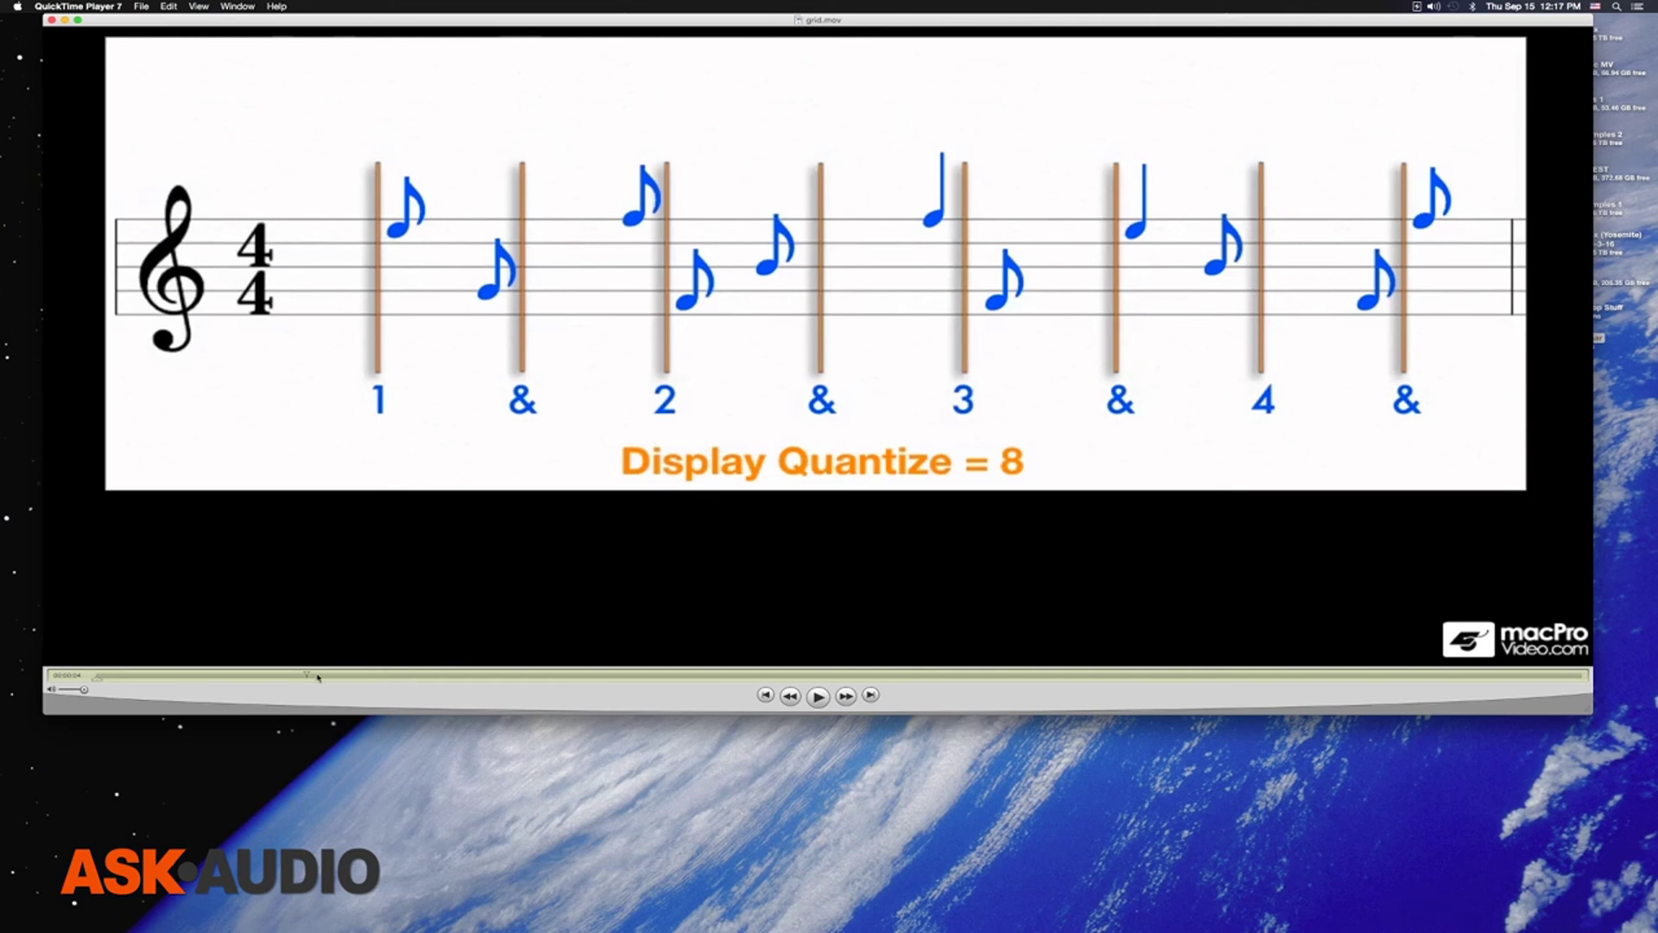
Scrub further through the movie to examine how the notes snap to the grid lines with Display Quantize = 8
{"action": "left_click_drag", "start_coordinate": [309, 676], "coordinate": [618, 679]}
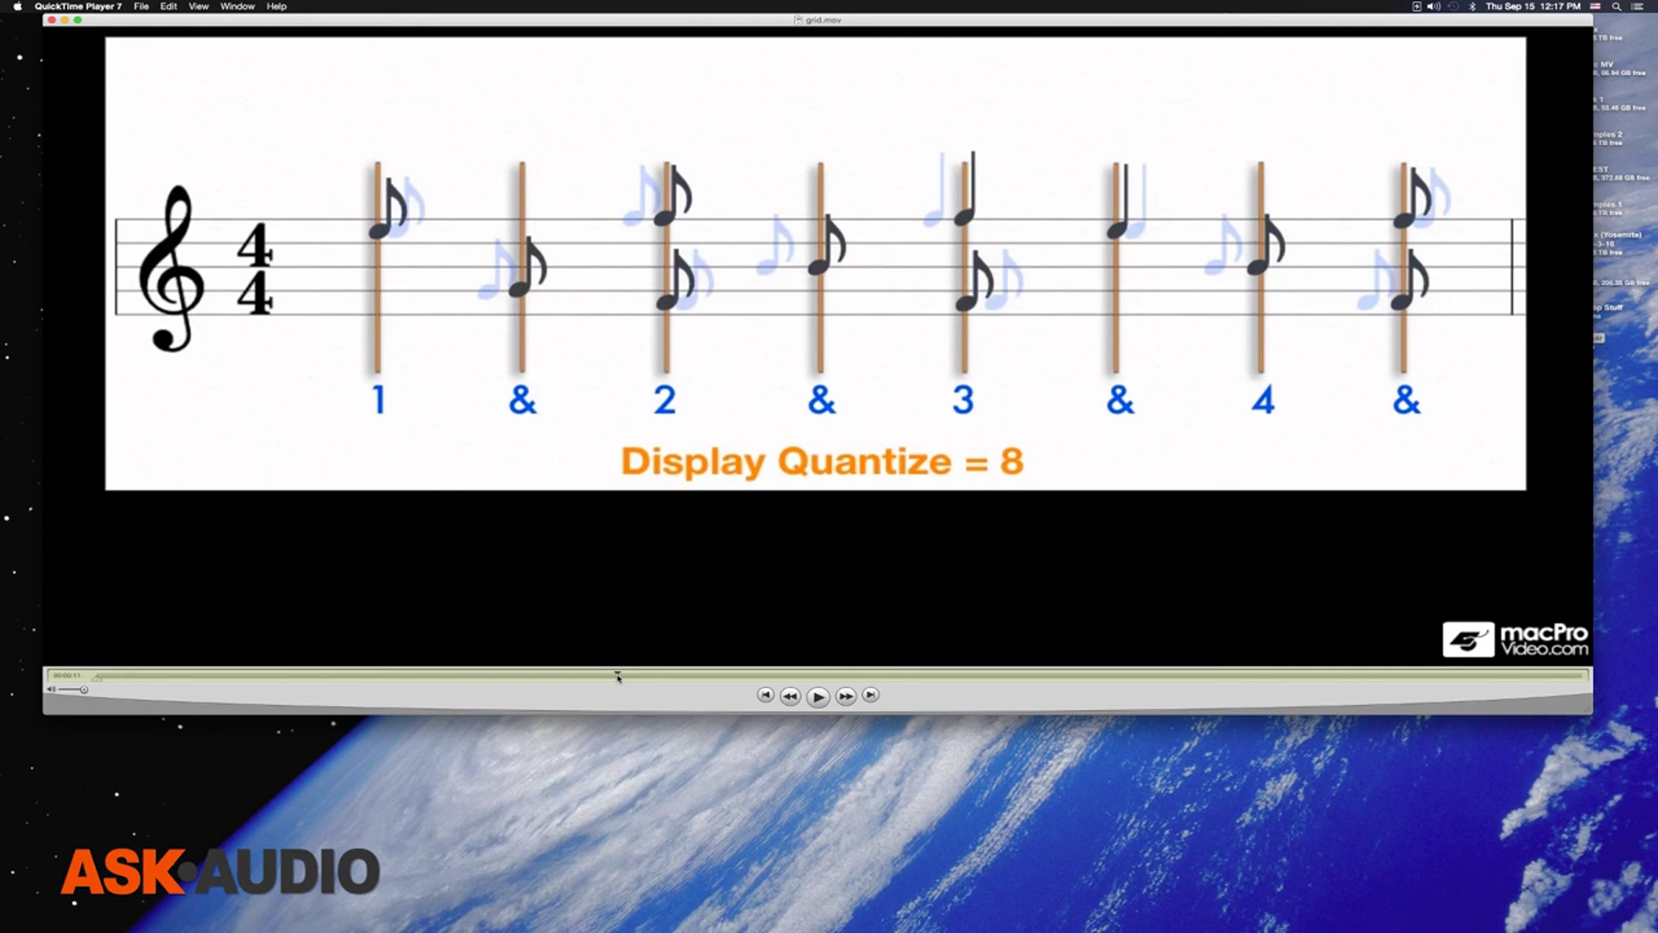
{"action": "mouse_move", "coordinate": [617, 678]}
{"action": "left_mouse_down"}
{"action": "mouse_move", "coordinate": [526, 683]}
{"action": "mouse_move", "coordinate": [636, 678]}
{"action": "left_mouse_up"}
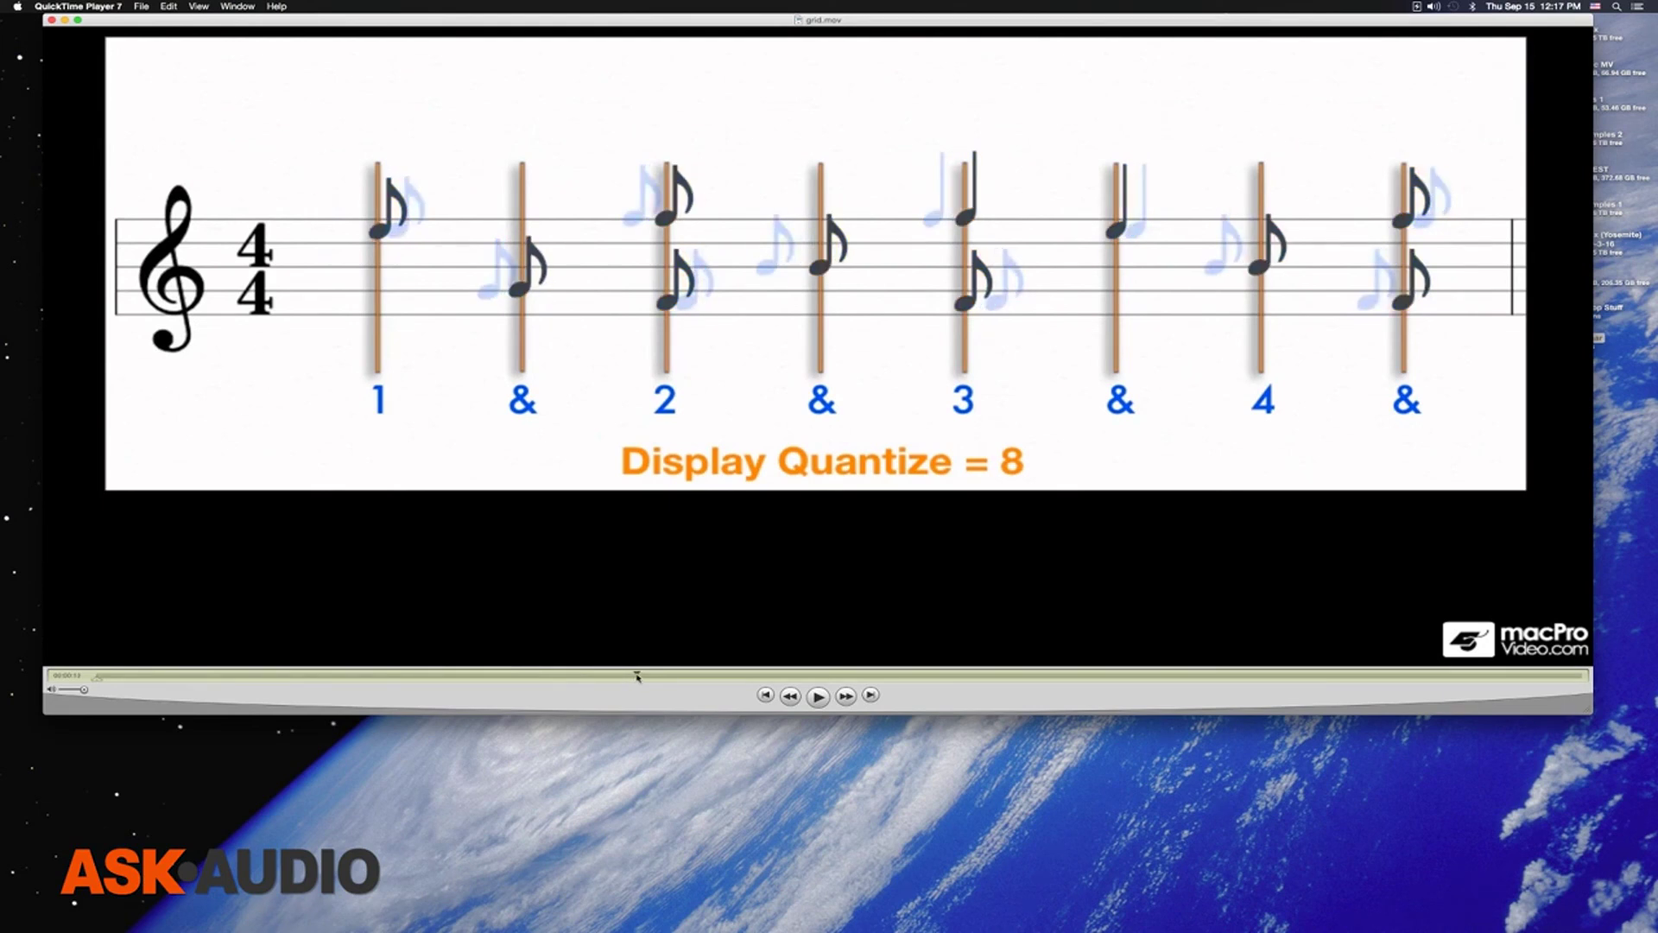
{"action": "left_click_drag", "start_coordinate": [636, 678], "coordinate": [676, 675]}
{"action": "left_click_drag", "start_coordinate": [676, 675], "coordinate": [774, 669]}
Switch back to Logic Pro X and hide the other applications
{"action": "key", "text": "super+Tab"}
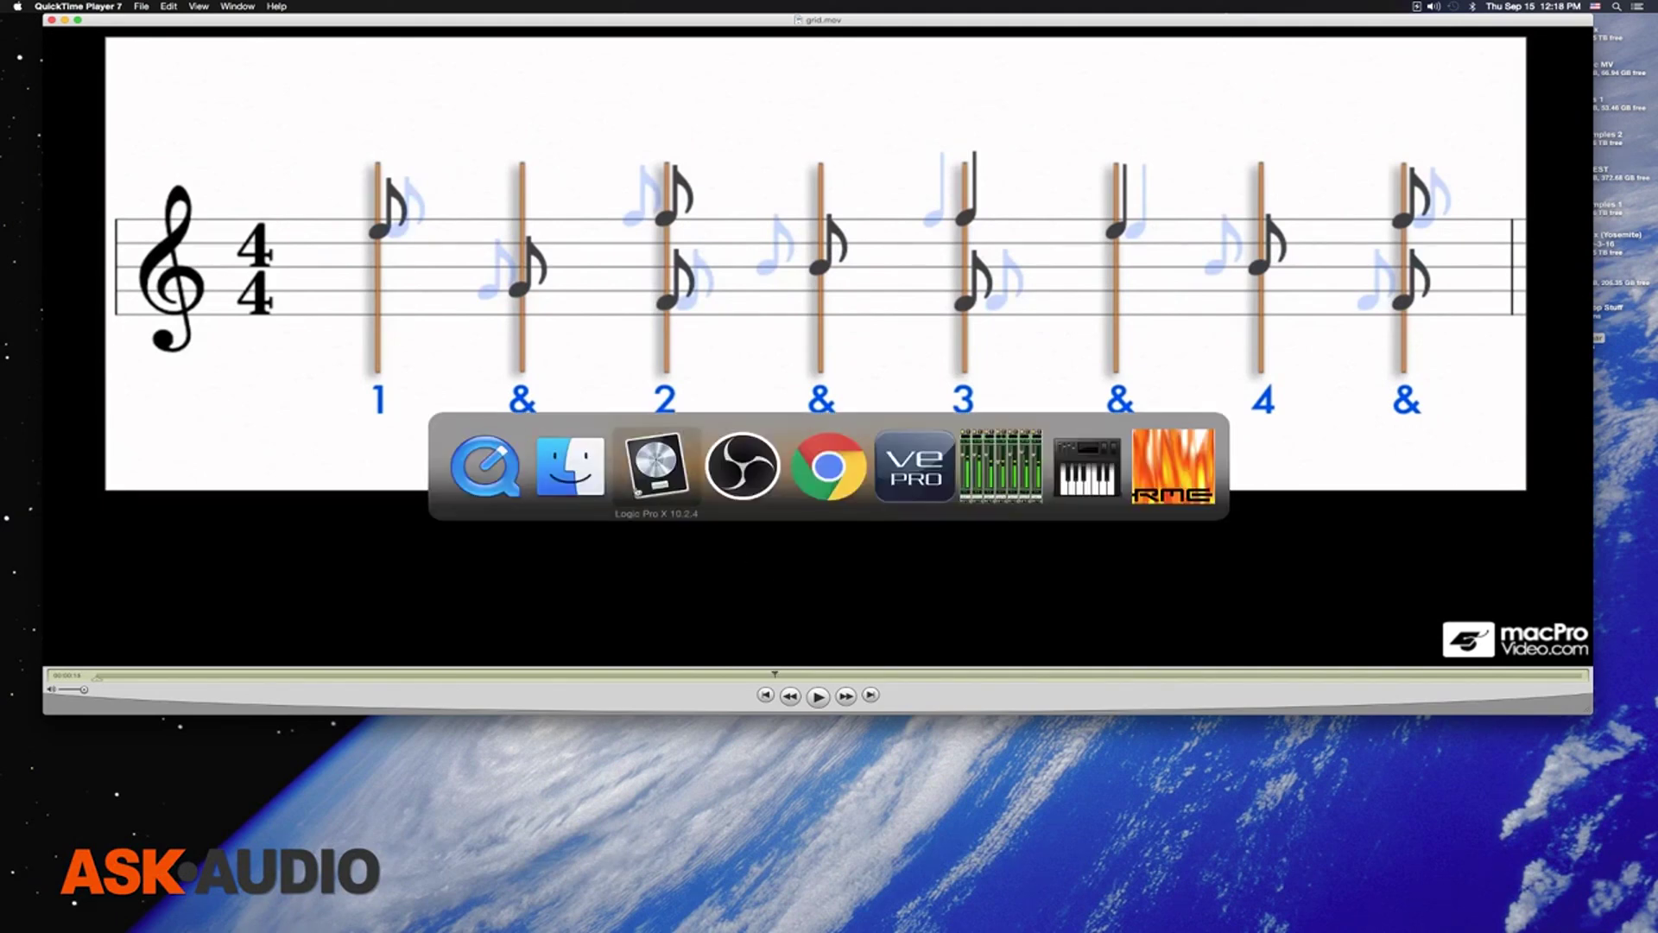
{"action": "key", "text": "super+alt+h"}
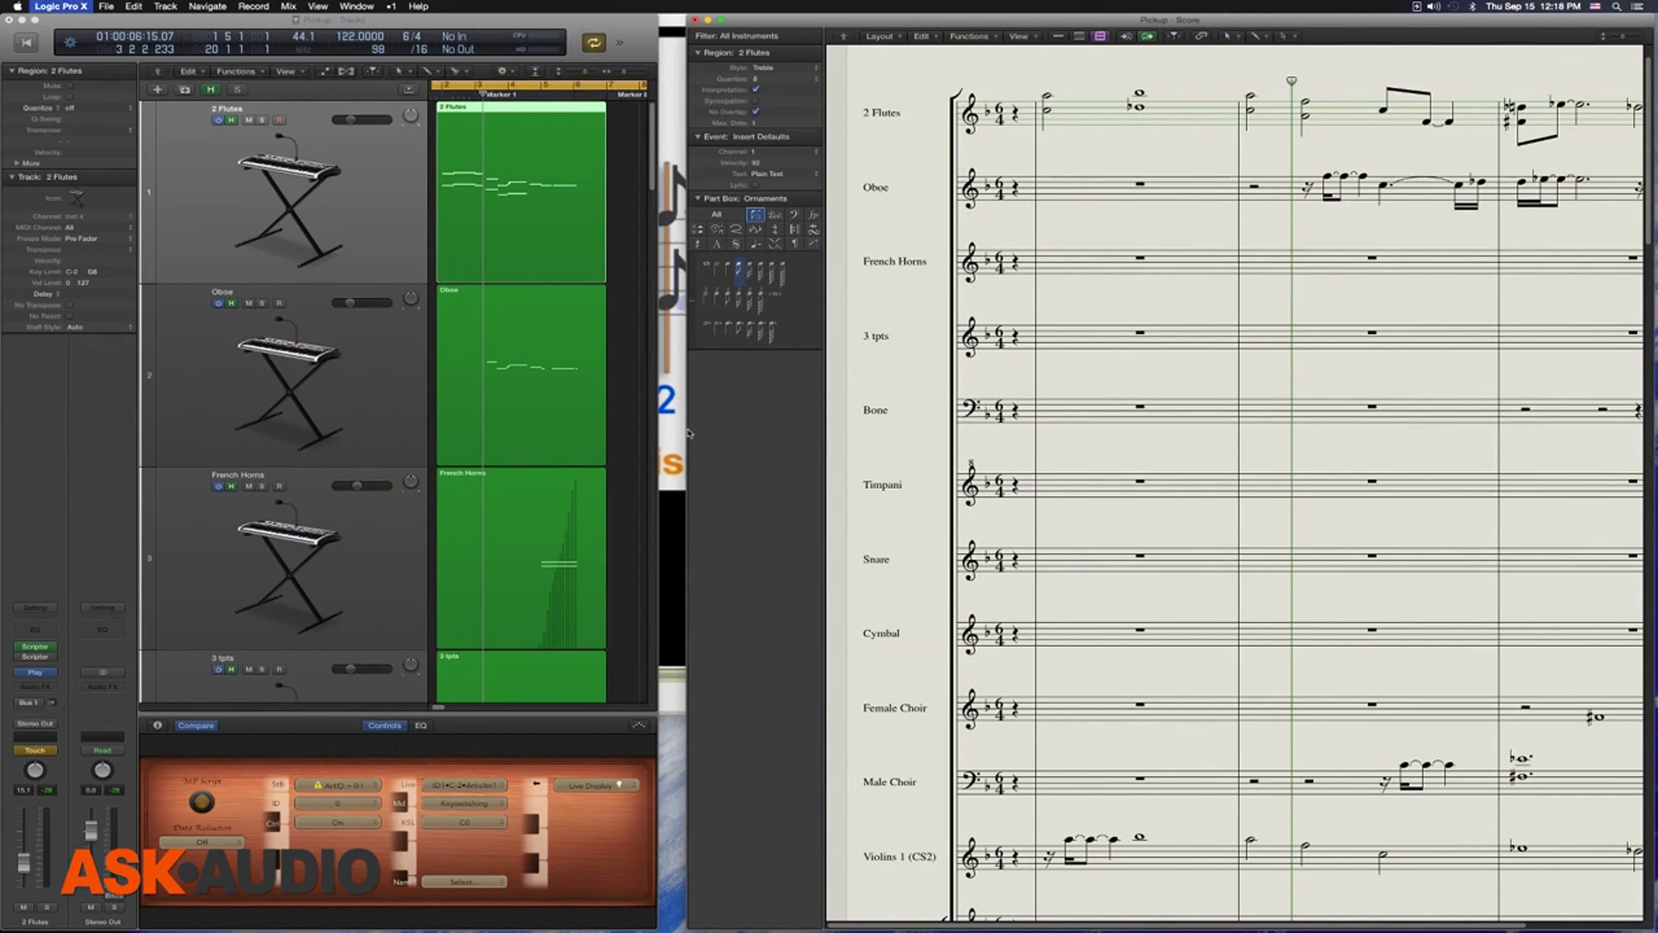
Switch from Logic Pro X to Google Chrome
{"action": "key", "text": "super+Tab"}
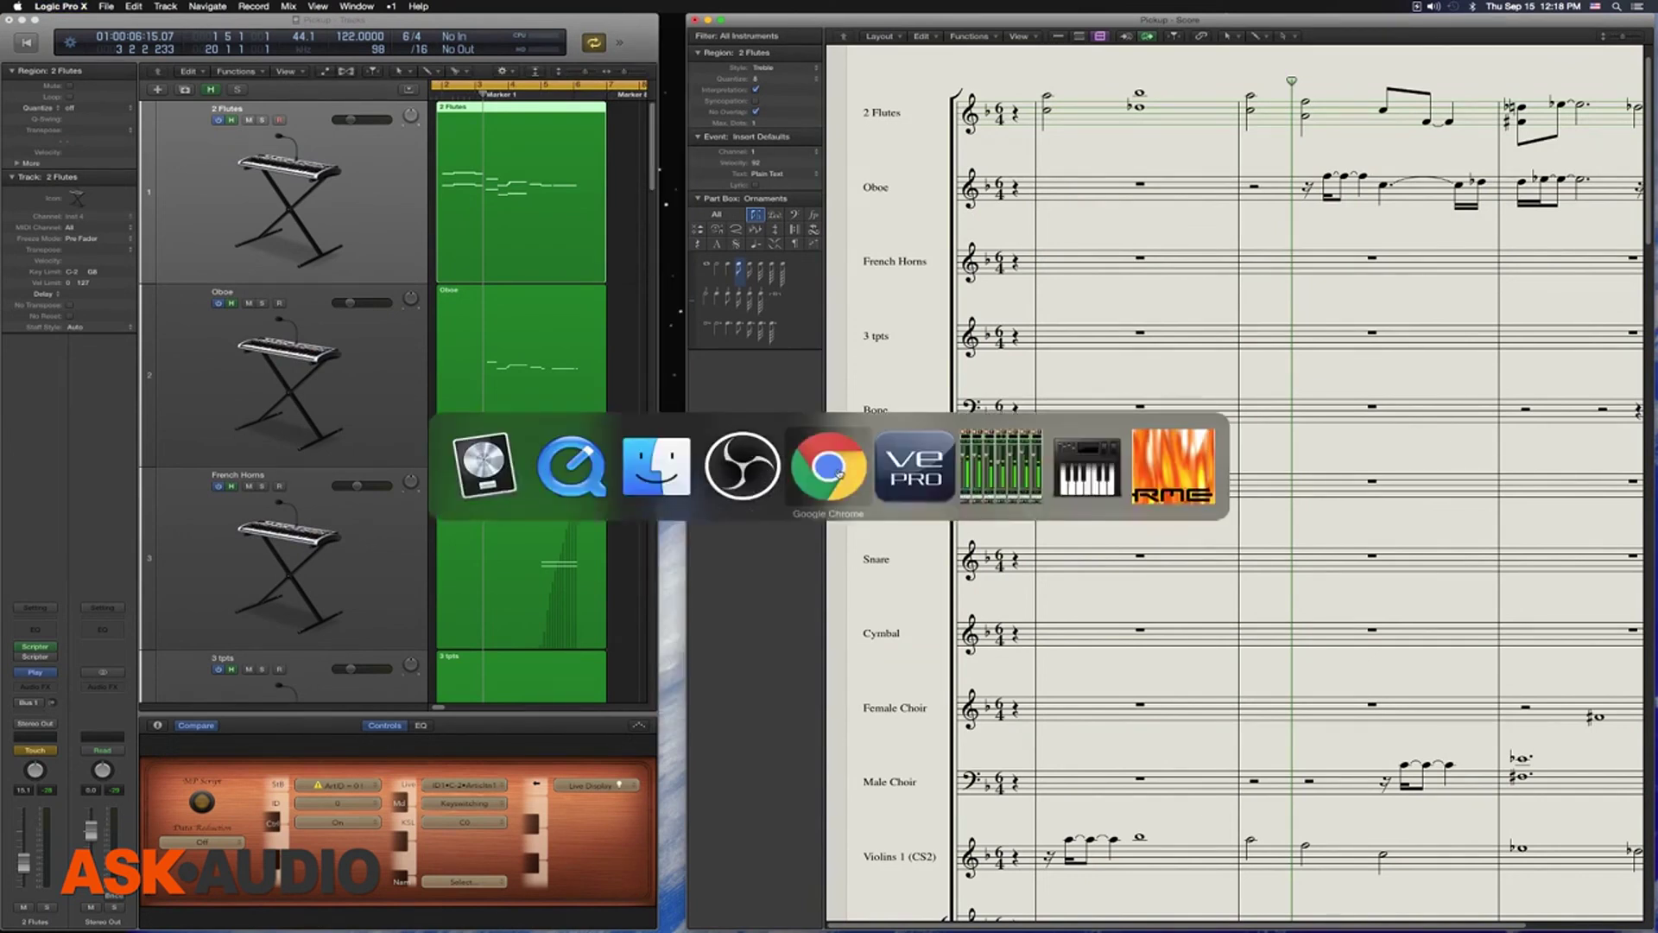
{"action": "key", "text": "super+Tab"}
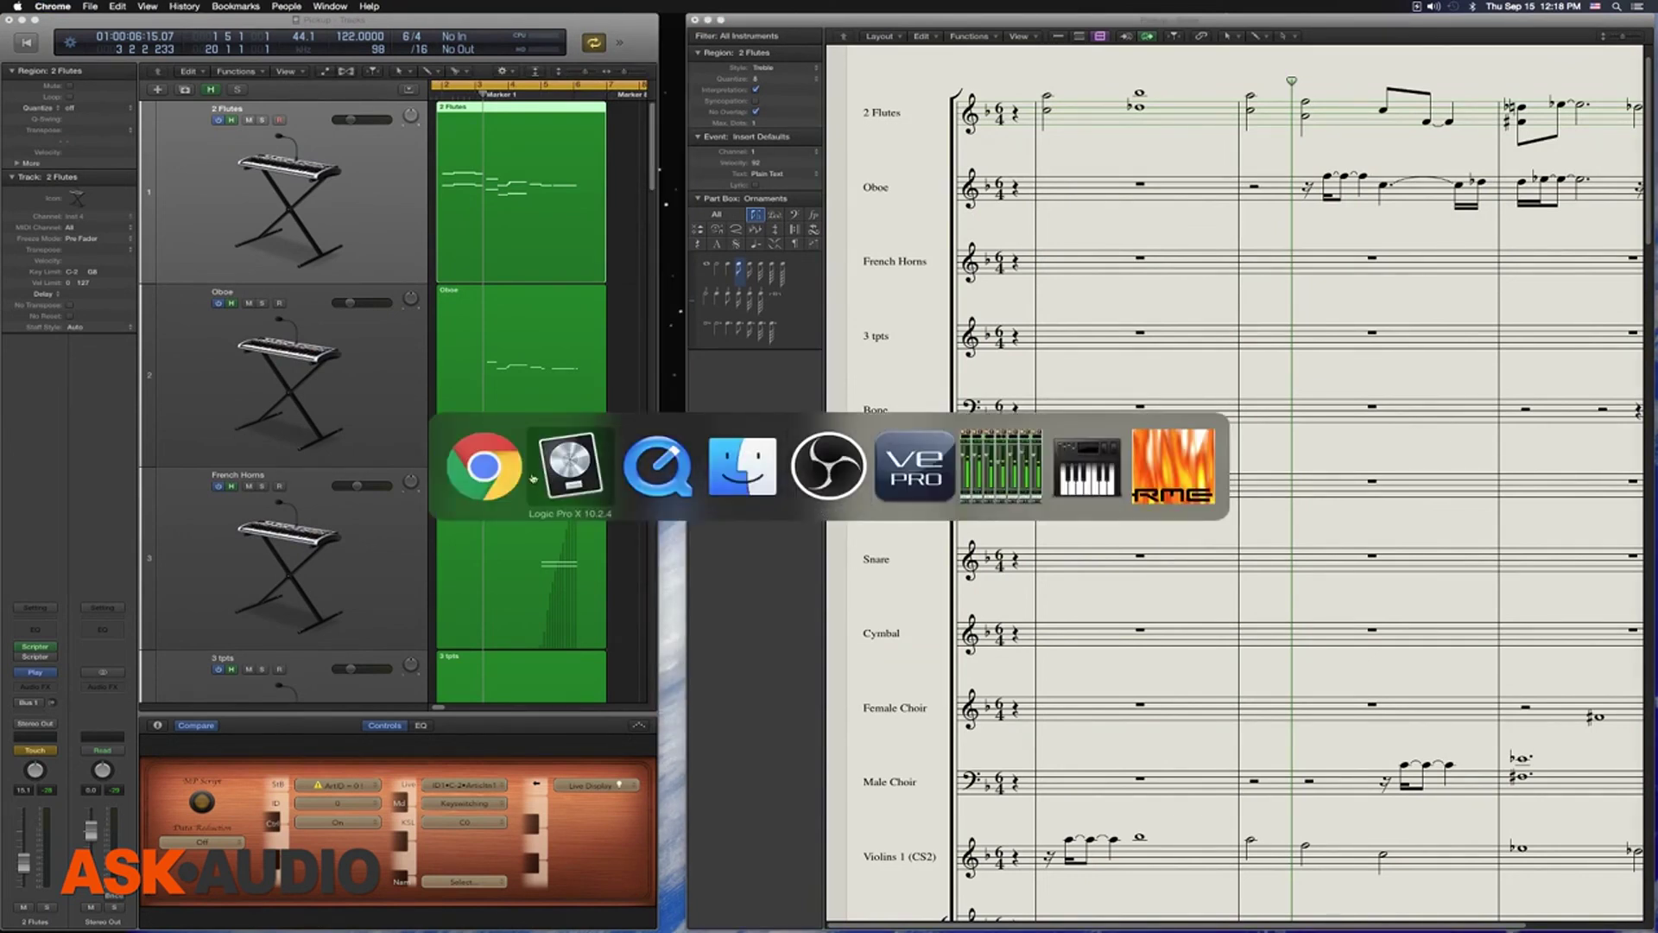
{"action": "left_click", "coordinate": [558, 474]}
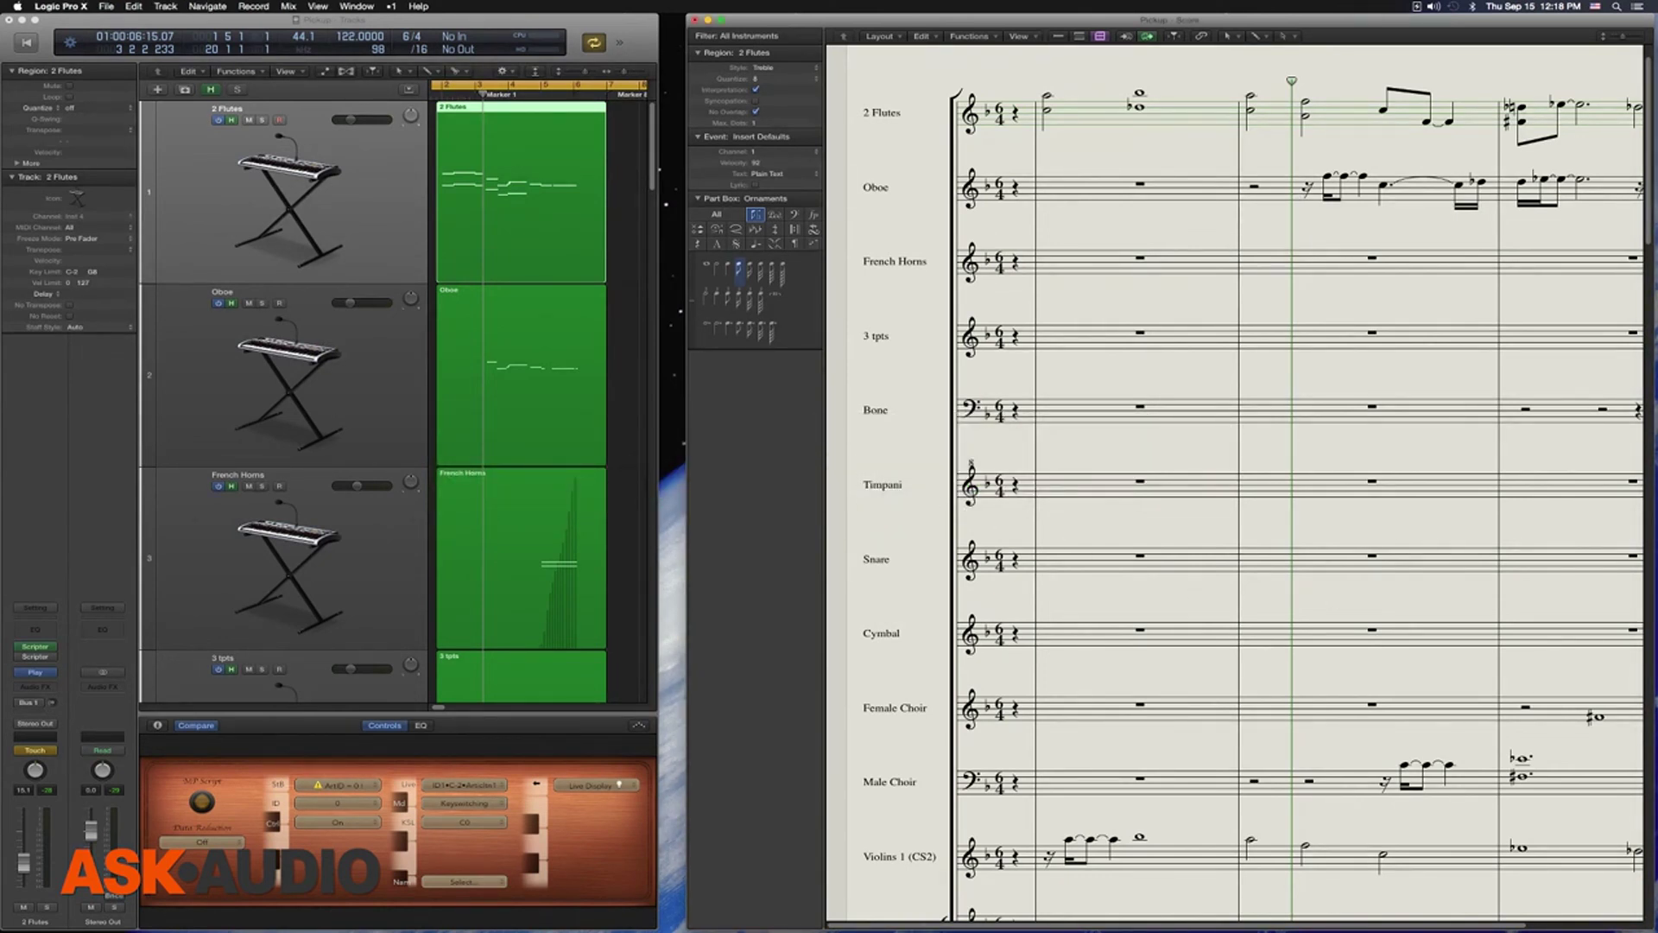
{"action": "key", "text": "super+Tab"}
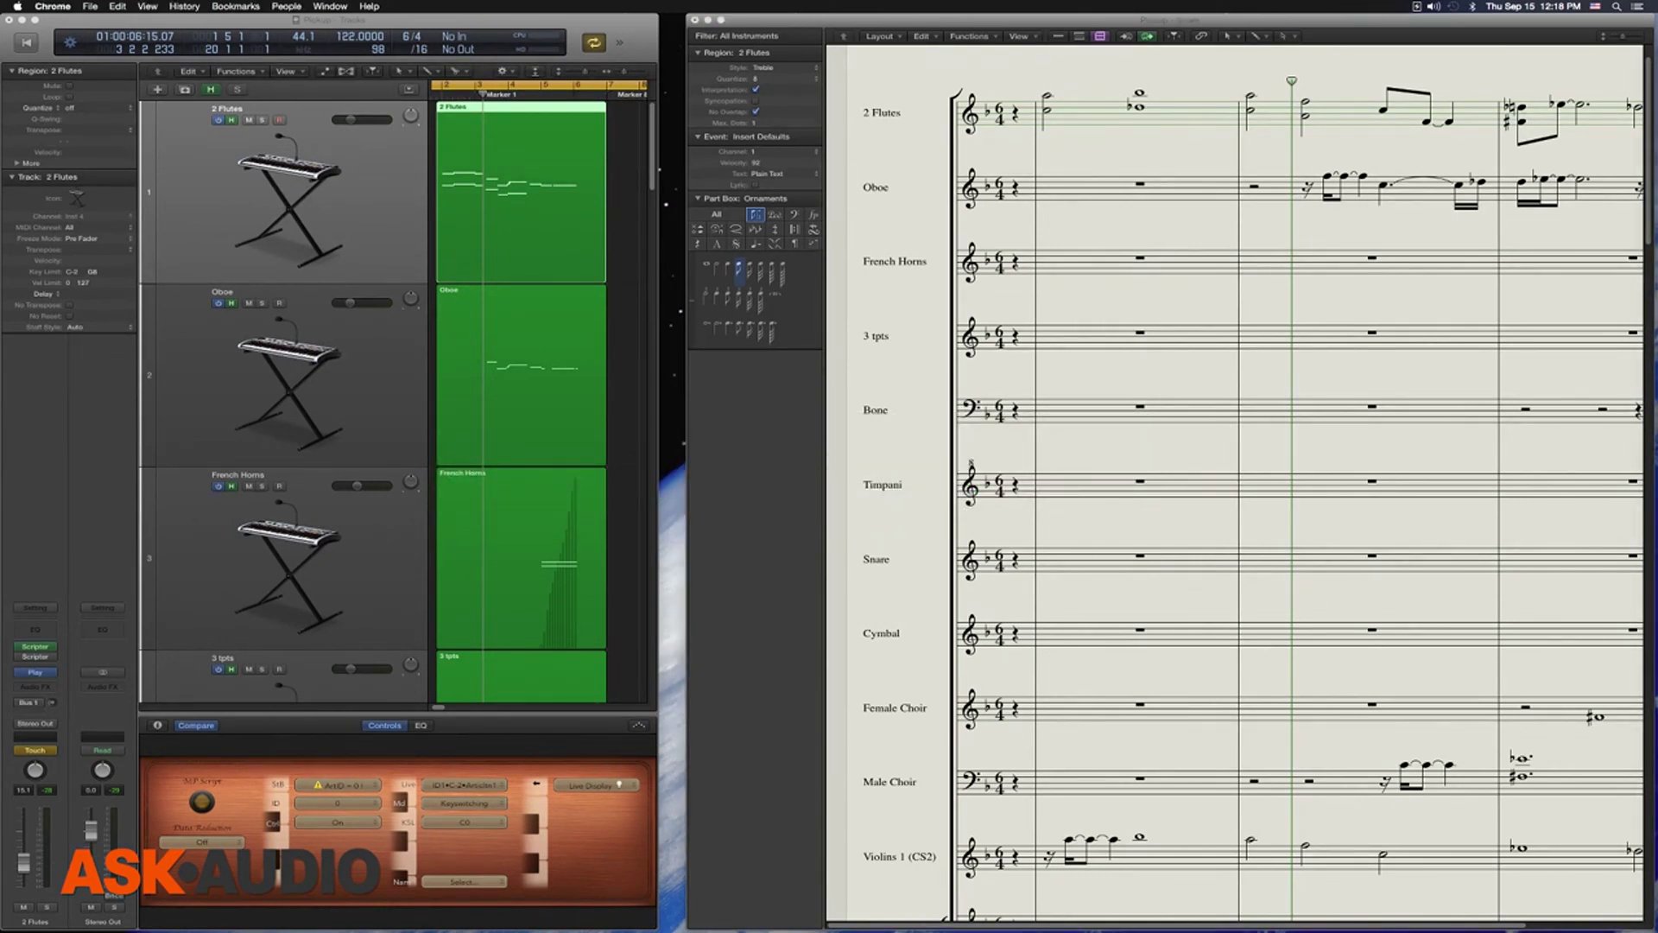